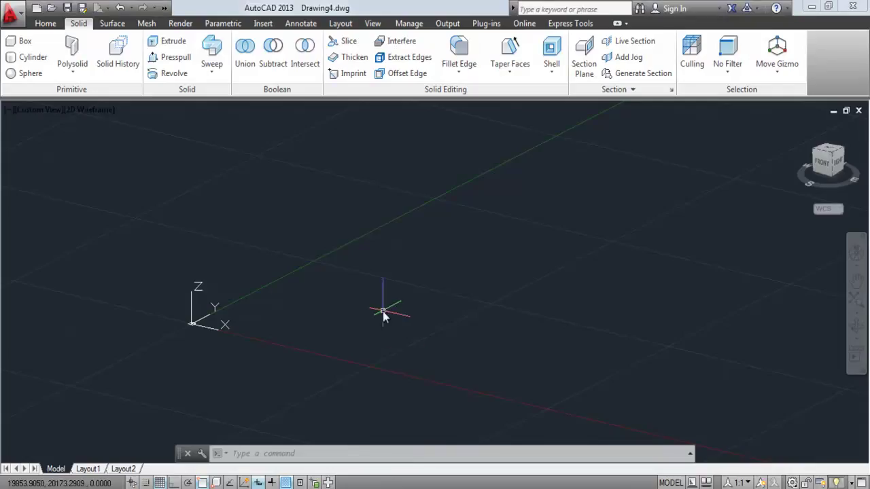
Step: Scroll through the uygulama2 reference drawing of the L-shaped bracket
{"action": "scroll", "coordinate": [326, 298], "scroll_direction": "down", "scroll_amount": 2}
Step: Define a new UCS for the front plane with Ortho on, and view it straight on
{"action": "left_click", "coordinate": [360, 311]}
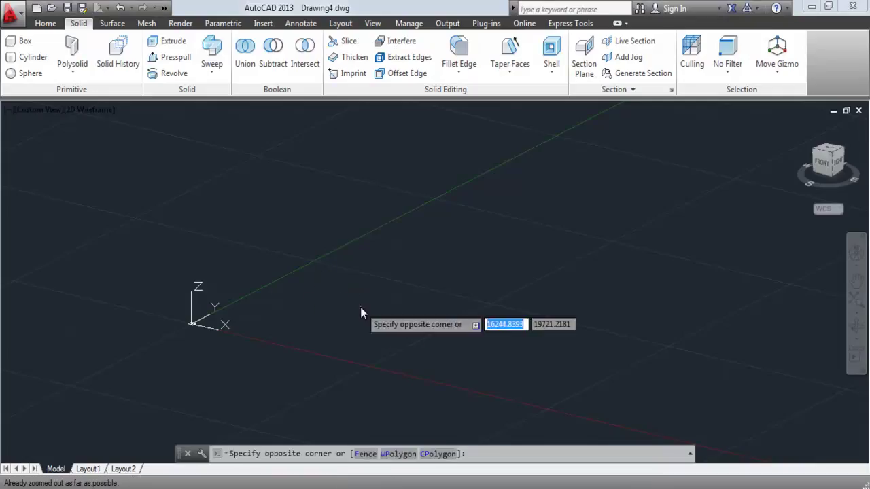
{"action": "left_click", "coordinate": [315, 307]}
{"action": "type", "text": "ucs"}
{"action": "key", "text": "Return"}
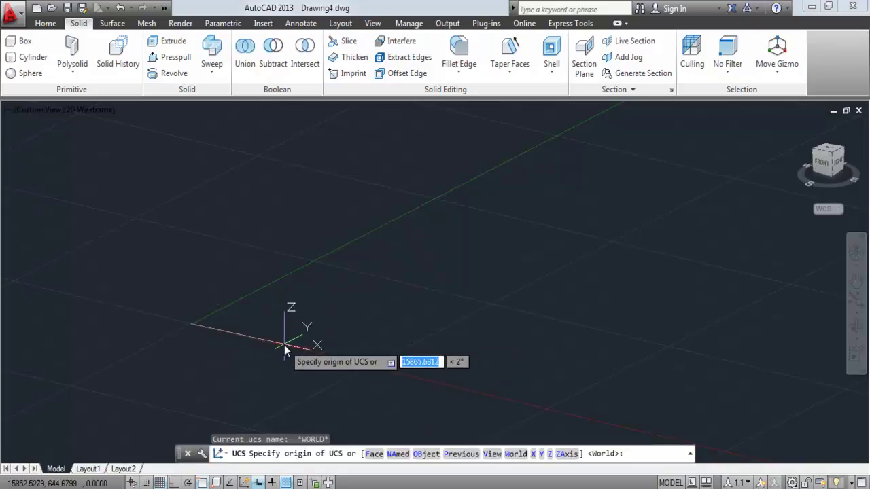
{"action": "left_click", "coordinate": [284, 346]}
{"action": "key", "text": "F8"}
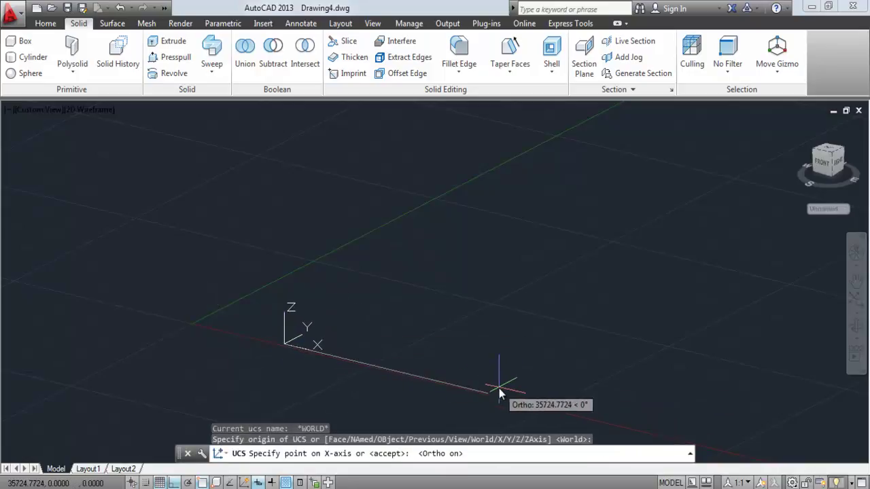
{"action": "left_click", "coordinate": [499, 388]}
{"action": "left_click", "coordinate": [269, 194]}
{"action": "scroll", "coordinate": [269, 194], "scroll_direction": "down", "scroll_amount": 1}
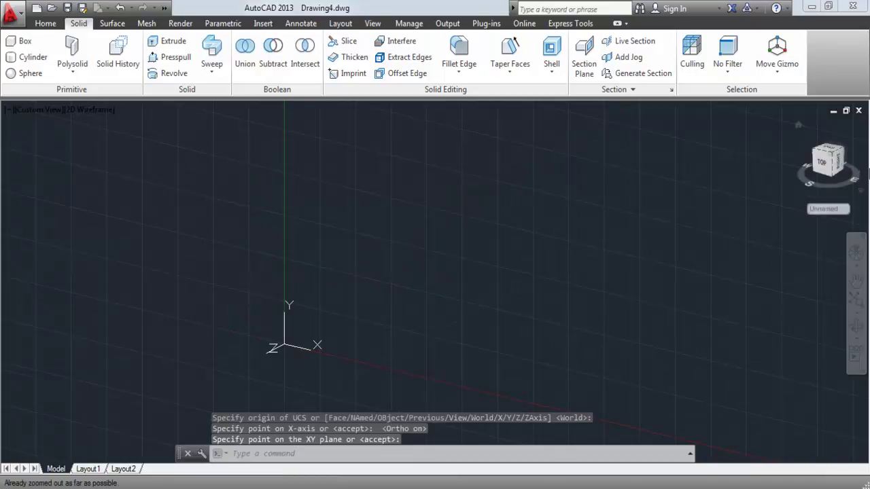
{"action": "key", "text": "Return"}
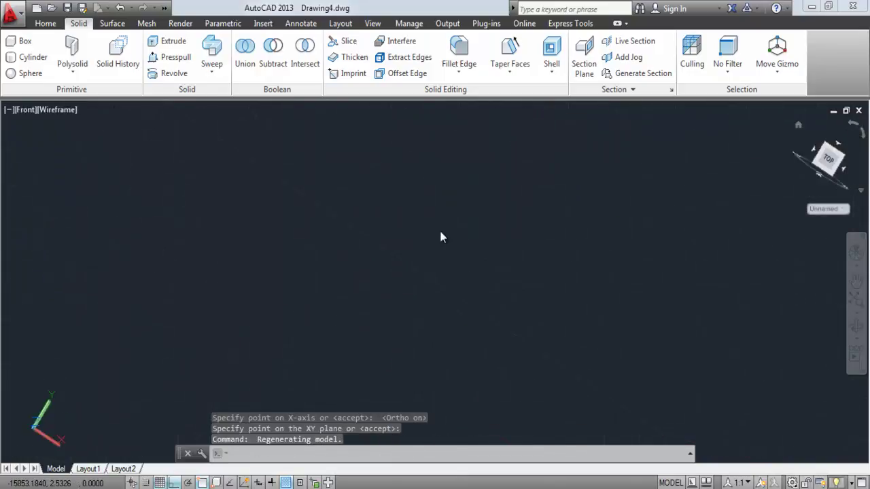
Step: Start the profile polyline with a 75-unit vertical side and a 30-unit base
{"action": "scroll", "coordinate": [285, 271], "scroll_direction": "down", "scroll_amount": 1}
{"action": "type", "text": "l"}
{"action": "key", "text": "Return"}
{"action": "left_click", "coordinate": [371, 201]}
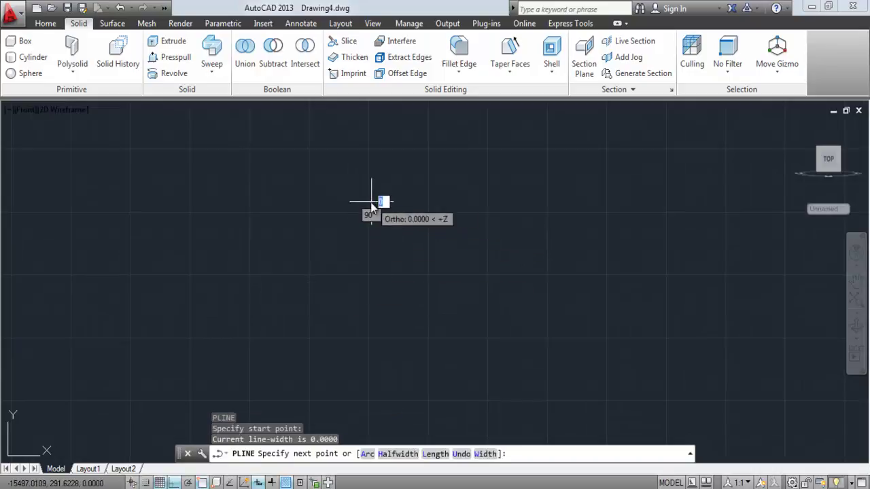
{"action": "type", "text": "75"}
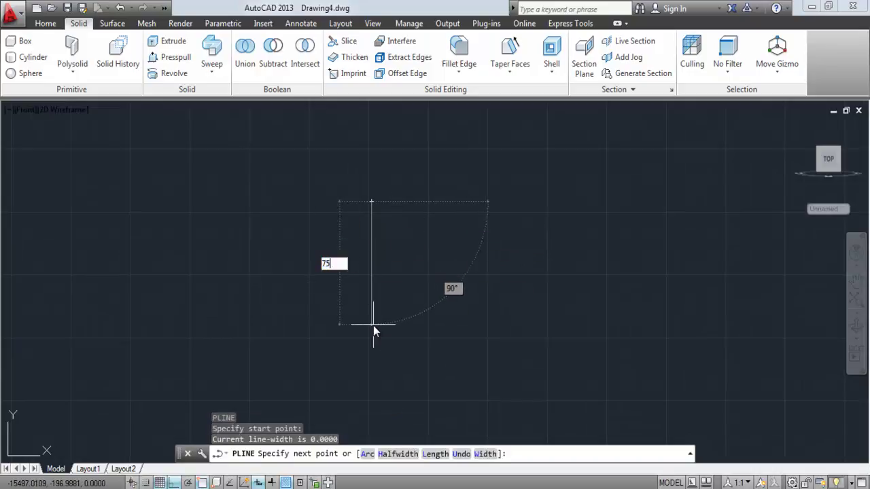
{"action": "key", "text": "Return"}
{"action": "key", "text": "alt+Tab"}
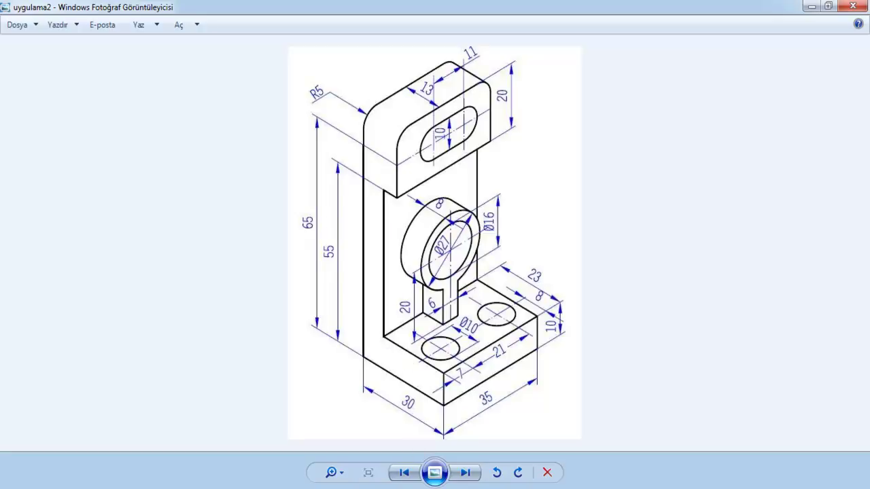
{"action": "scroll", "coordinate": [446, 140], "scroll_direction": "down", "scroll_amount": 3}
{"action": "scroll", "coordinate": [401, 242], "scroll_direction": "down", "scroll_amount": 2}
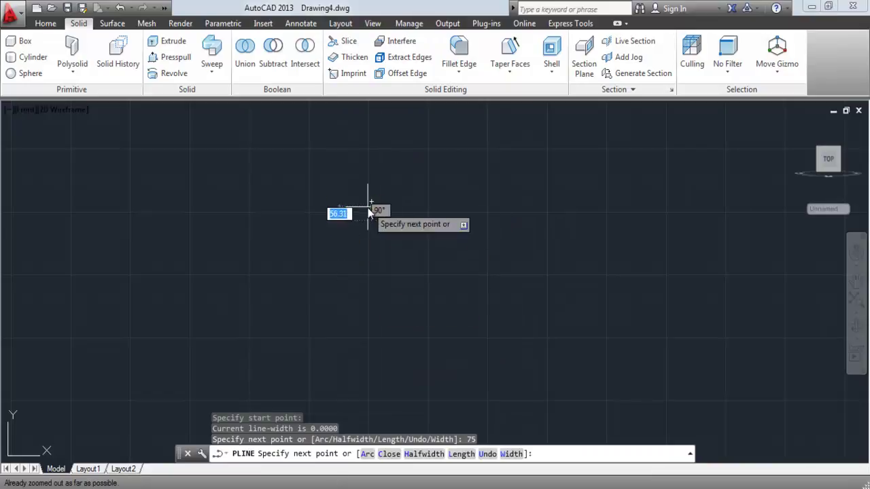
{"action": "scroll", "coordinate": [368, 207], "scroll_direction": "up", "scroll_amount": 5}
{"action": "scroll", "coordinate": [337, 204], "scroll_direction": "up", "scroll_amount": 5}
{"action": "type", "text": "30"}
{"action": "key", "text": "Return"}
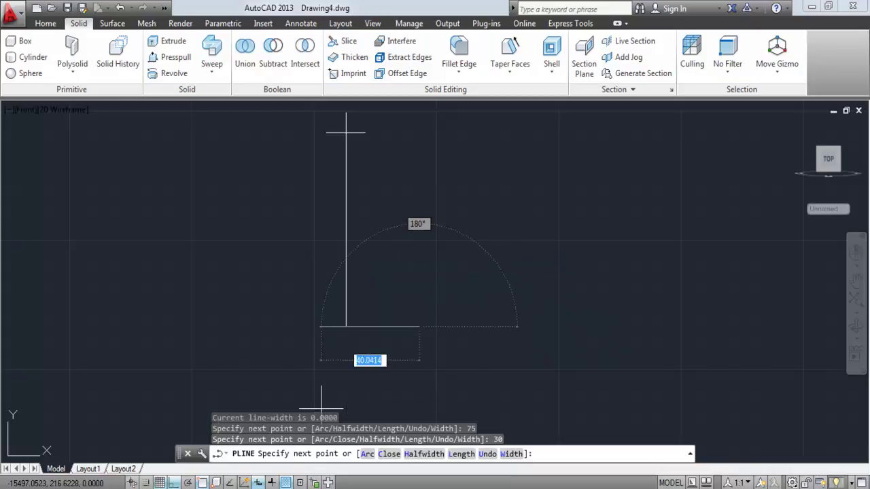
Step: Continue the profile with sides 10, 23, 45, 5 and 20, then close it
{"action": "type", "text": "10"}
{"action": "key", "text": "Return"}
{"action": "type", "text": "23"}
{"action": "key", "text": "Return"}
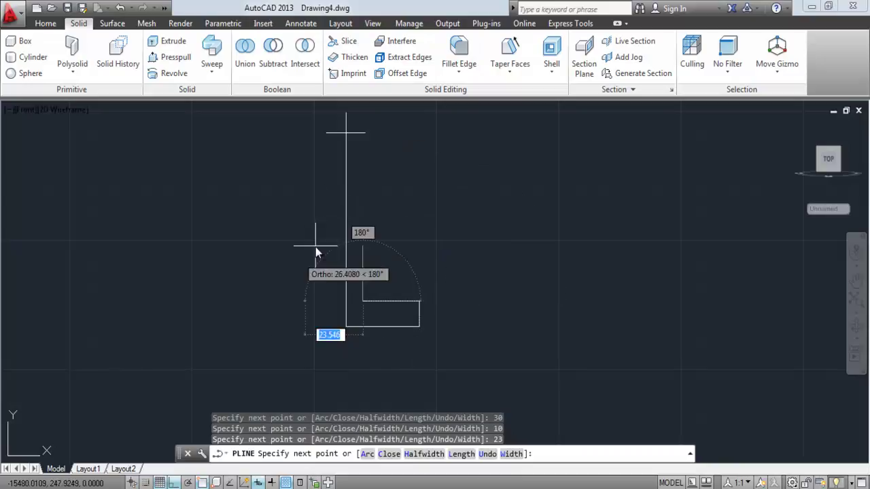
{"action": "type", "text": "45"}
{"action": "key", "text": "Return"}
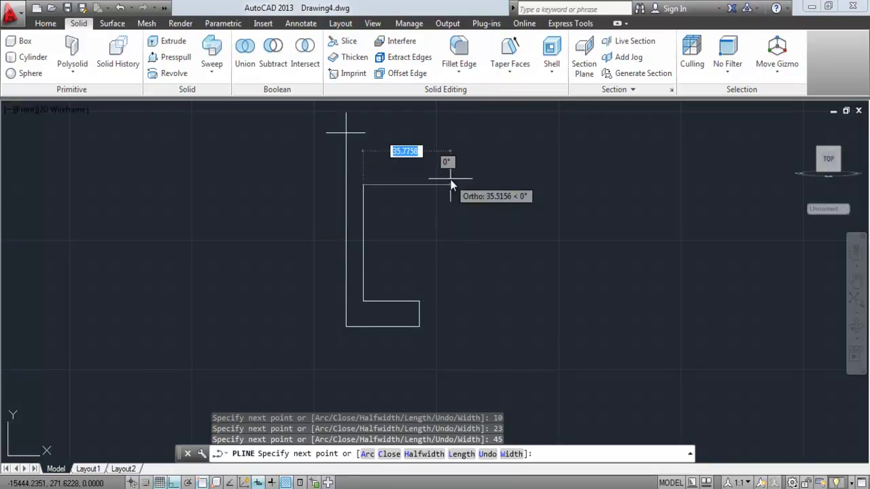
{"action": "type", "text": "5"}
{"action": "key", "text": "Return"}
{"action": "middle_click_drag", "start_coordinate": [395, 133], "coordinate": [393, 188]}
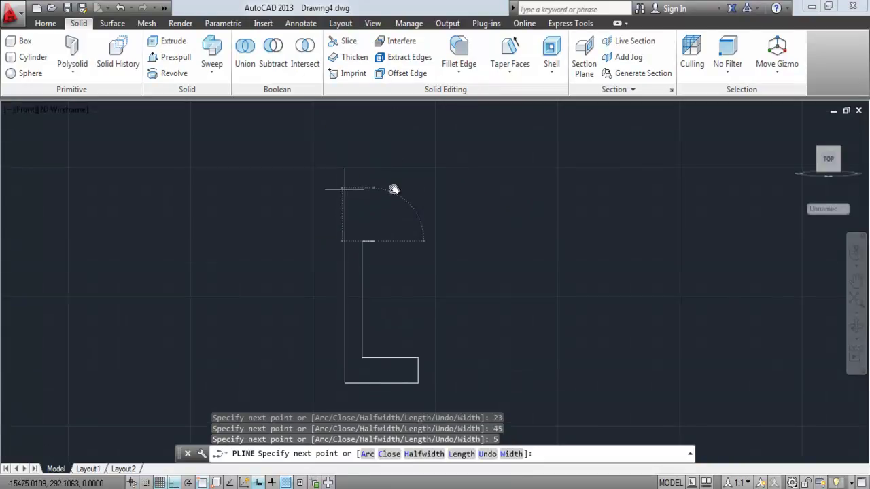
{"action": "type", "text": "20"}
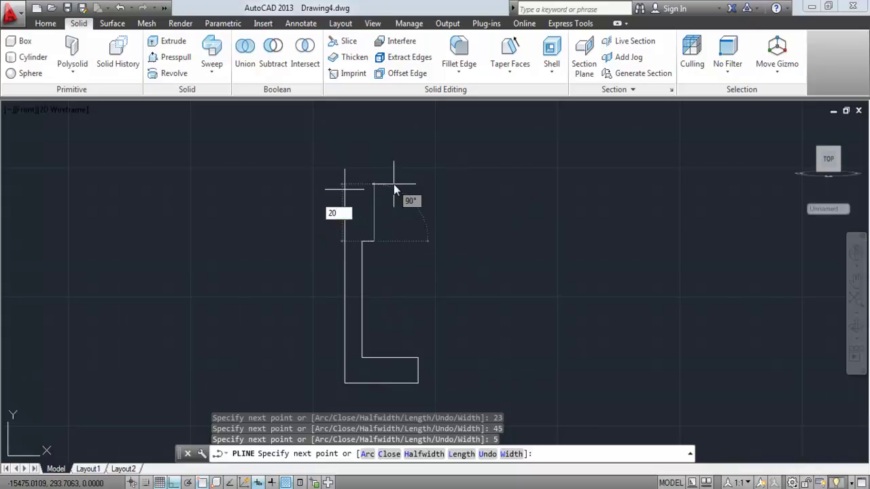
{"action": "key", "text": "Return"}
{"action": "left_click", "coordinate": [345, 190]}
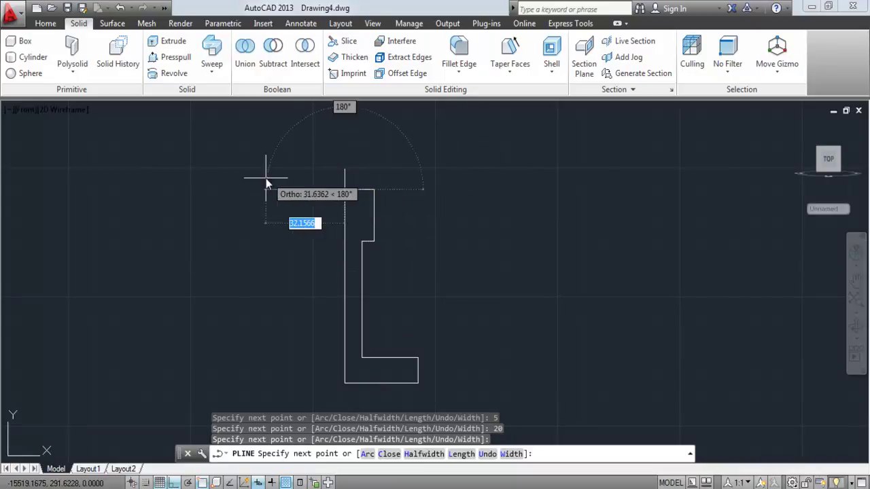
{"action": "key", "text": "Return"}
{"action": "scroll", "coordinate": [340, 207], "scroll_direction": "down", "scroll_amount": 3}
{"action": "scroll", "coordinate": [328, 236], "scroll_direction": "up", "scroll_amount": 3}
{"action": "middle_click_drag", "start_coordinate": [329, 236], "coordinate": [322, 255]}
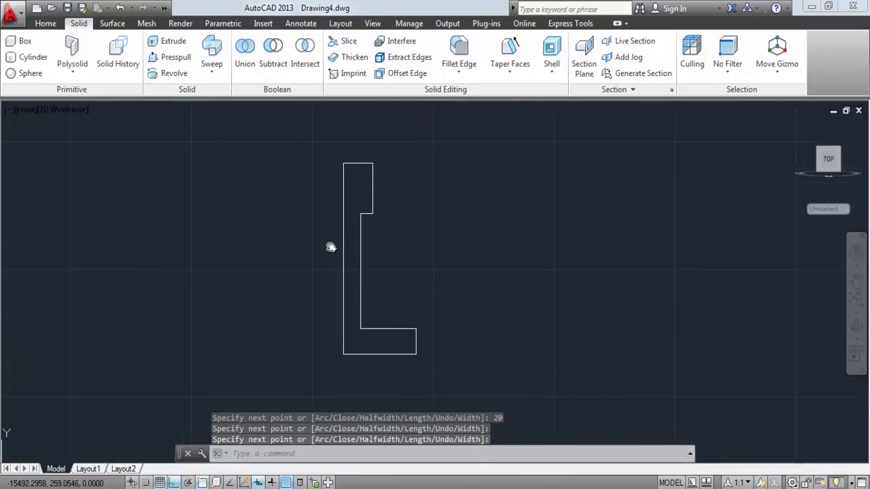
{"action": "left_click", "coordinate": [855, 326]}
Step: Extrude the closed L-shaped polyline 35 units into a solid bracket body
{"action": "left_click_drag", "start_coordinate": [496, 258], "coordinate": [302, 194]}
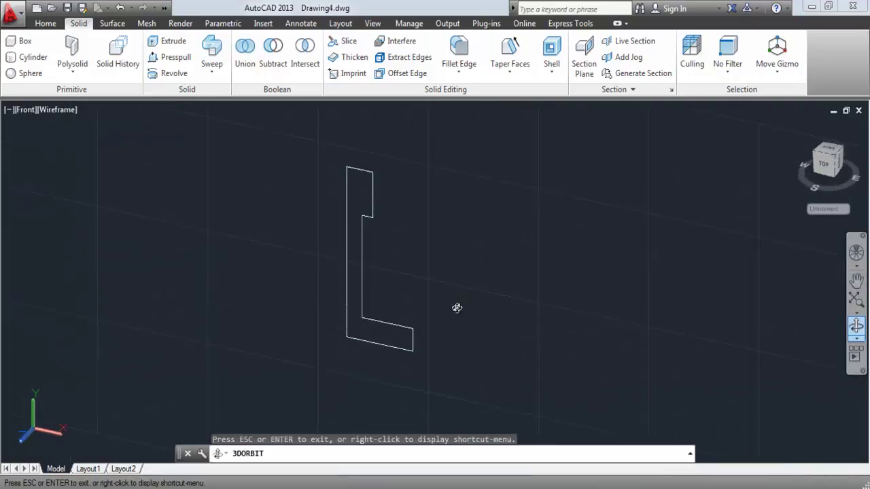
{"action": "left_click", "coordinate": [171, 41]}
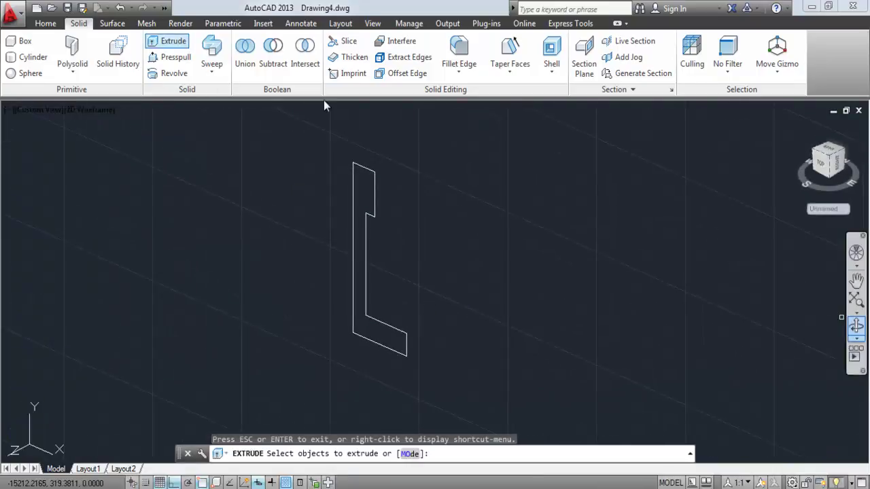
{"action": "left_click", "coordinate": [364, 168]}
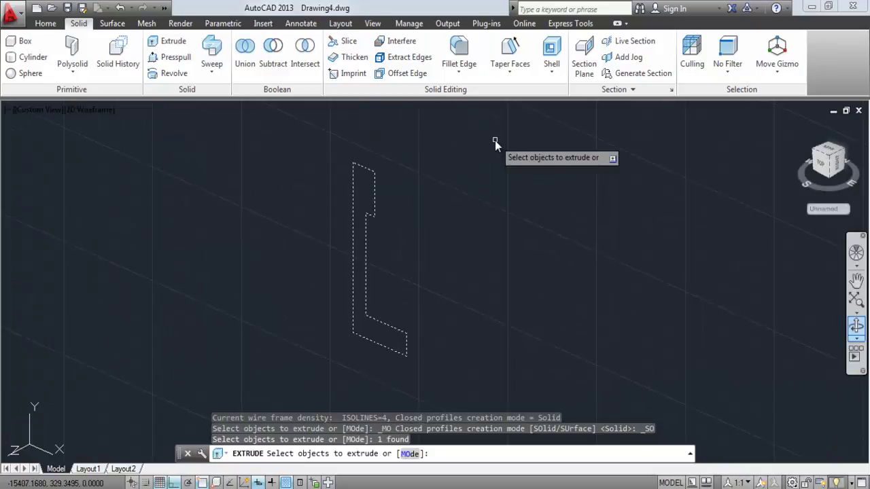
{"action": "key", "text": "Return"}
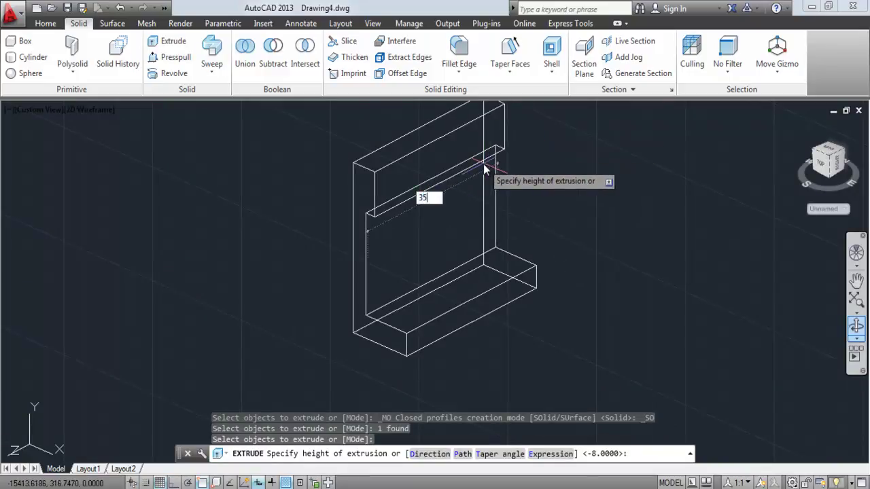
{"action": "key", "text": "Return"}
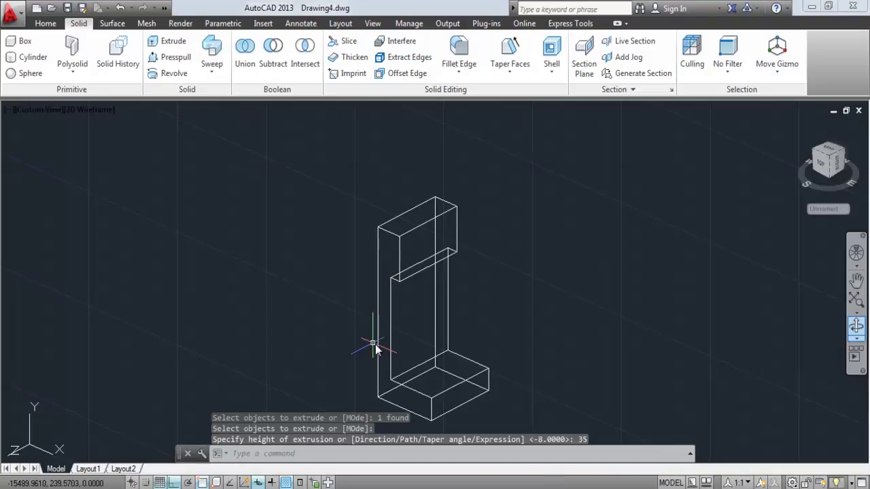
{"action": "scroll", "coordinate": [367, 312], "scroll_direction": "up", "scroll_amount": 2}
{"action": "scroll", "coordinate": [374, 265], "scroll_direction": "up", "scroll_amount": 2}
{"action": "scroll", "coordinate": [379, 257], "scroll_direction": "down", "scroll_amount": 1}
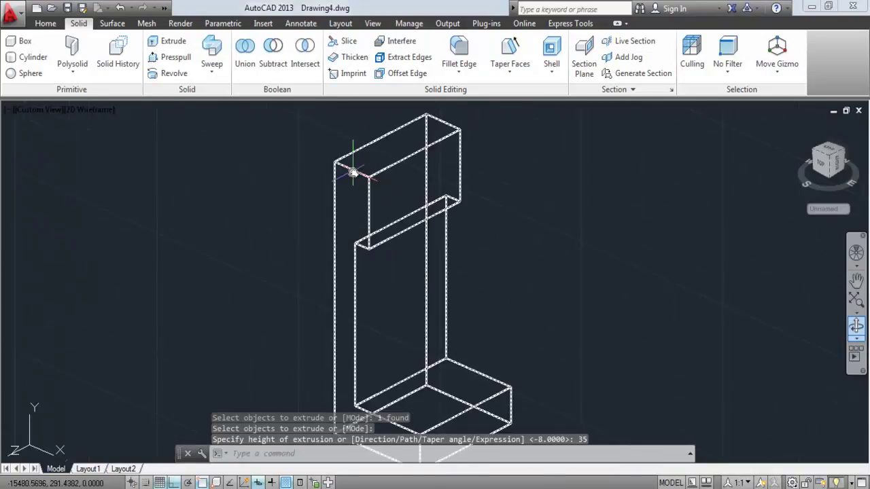
{"action": "scroll", "coordinate": [356, 204], "scroll_direction": "up", "scroll_amount": 1}
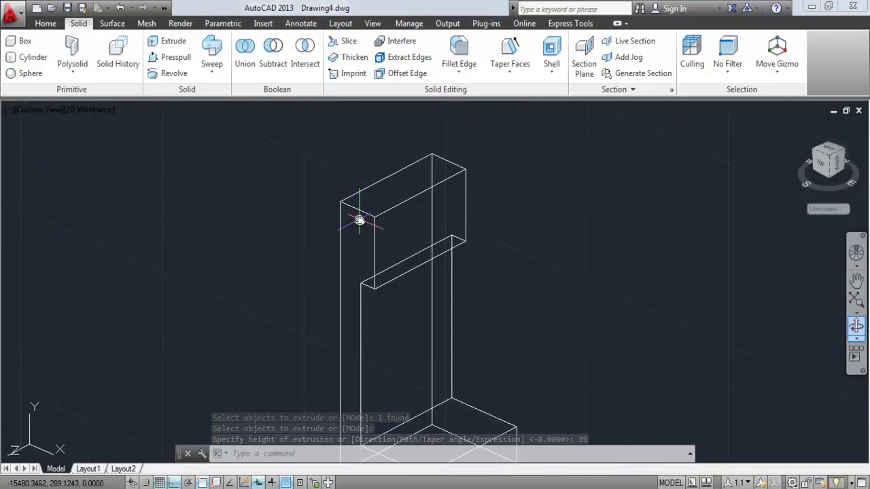
{"action": "type", "text": "fi"}
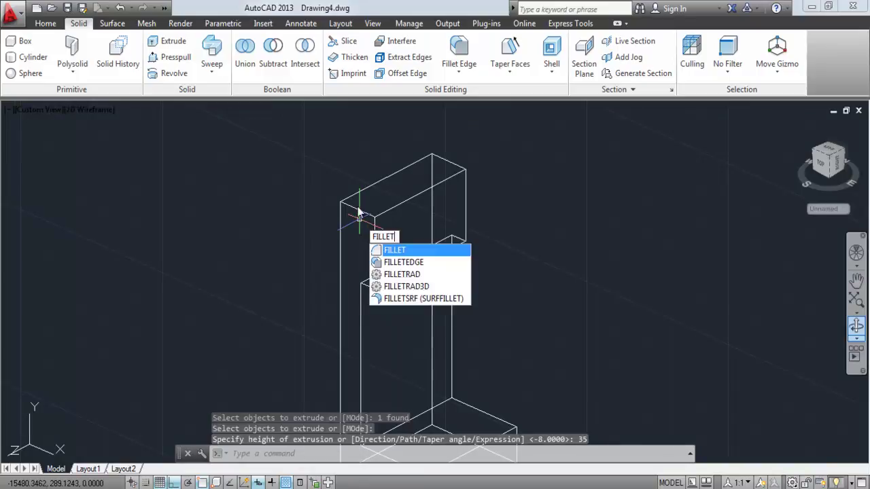
Step: Fillet the upright's top edges with a 5-unit radius
{"action": "key", "text": "Return"}
{"action": "key", "text": "alt+Tab"}
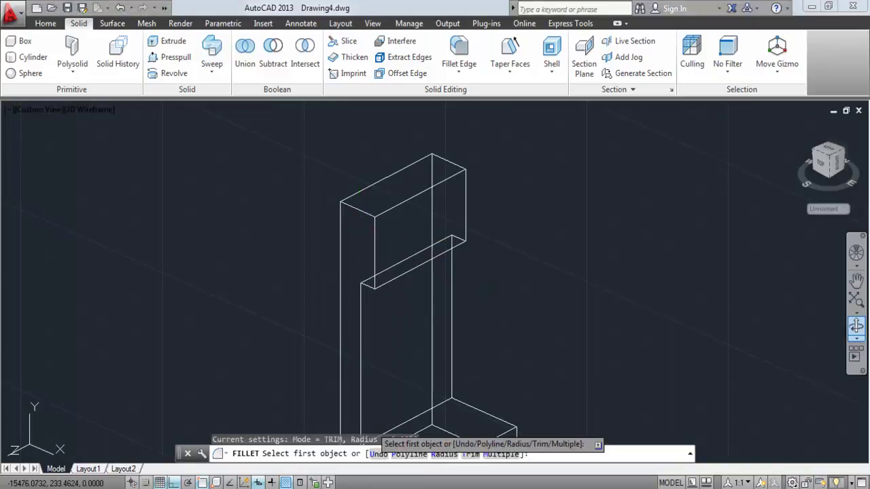
{"action": "key", "text": "alt+Tab"}
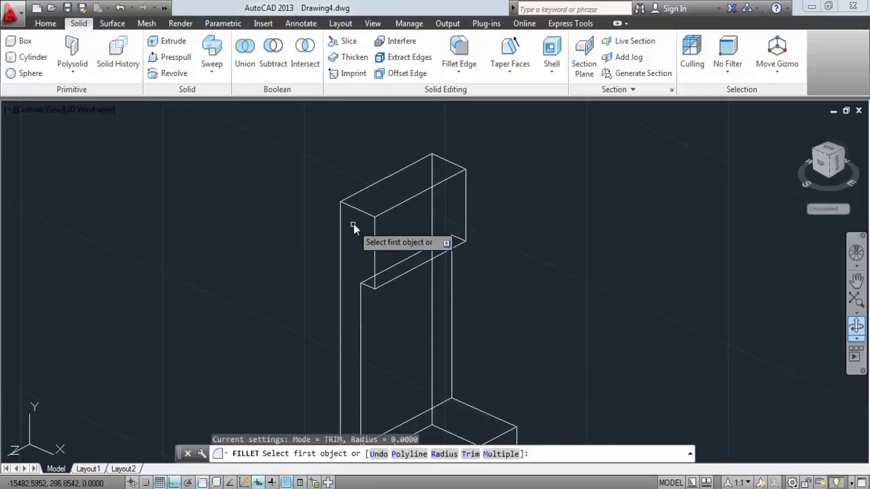
{"action": "type", "text": "r"}
{"action": "key", "text": "Return"}
{"action": "type", "text": "5"}
{"action": "key", "text": "Return"}
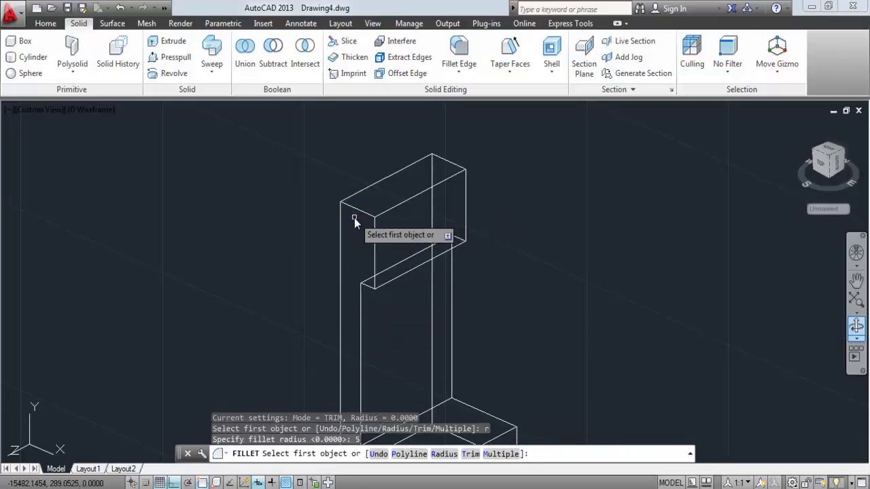
{"action": "left_click", "coordinate": [363, 217]}
{"action": "key", "text": "Return"}
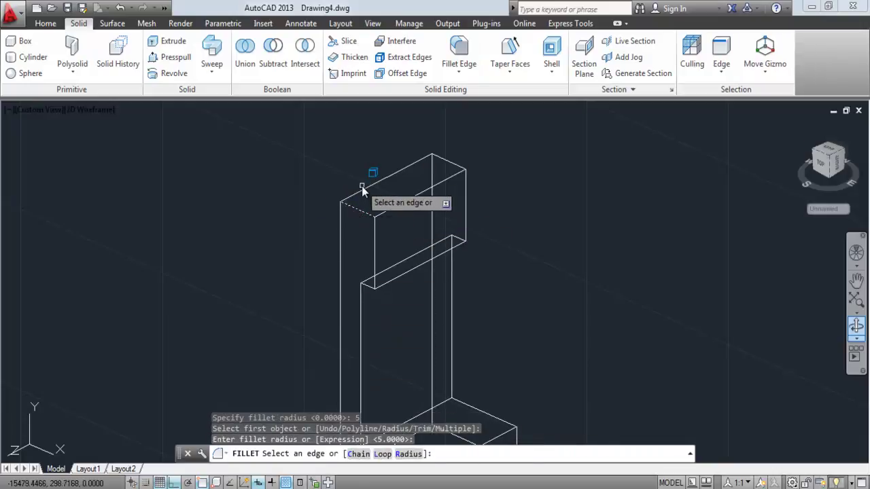
{"action": "key", "text": "Return"}
{"action": "key", "text": "Return"}
{"action": "left_click", "coordinate": [441, 165]}
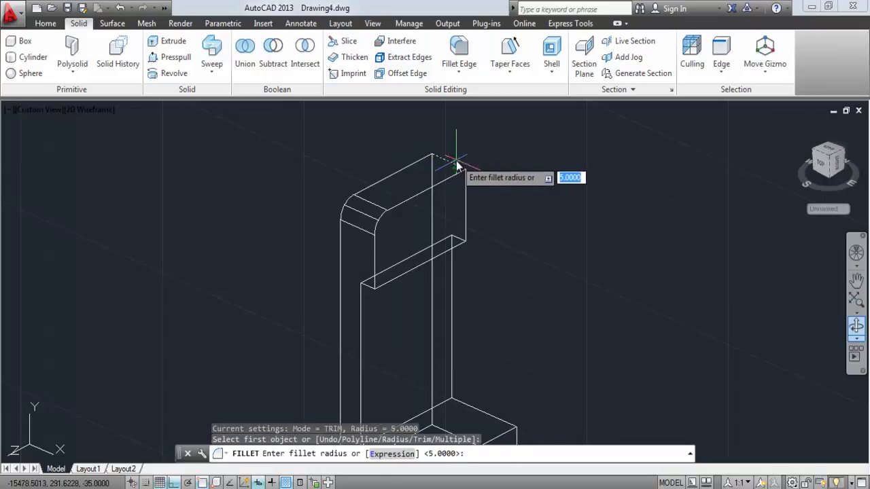
{"action": "key", "text": "Return"}
{"action": "key", "text": "Return"}
{"action": "middle_click_drag", "start_coordinate": [409, 275], "coordinate": [405, 206]}
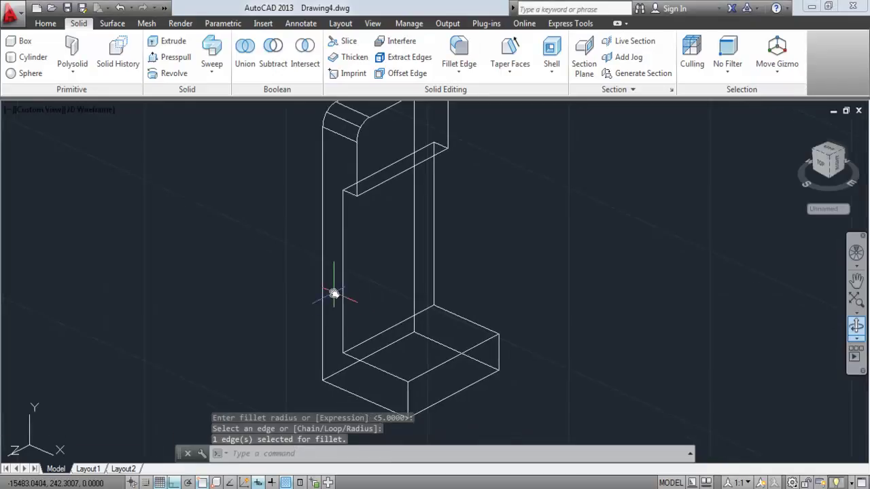
{"action": "scroll", "coordinate": [334, 294], "scroll_direction": "up", "scroll_amount": 2}
{"action": "middle_click_drag", "start_coordinate": [341, 320], "coordinate": [334, 287]}
{"action": "scroll", "coordinate": [320, 343], "scroll_direction": "down", "scroll_amount": 2}
{"action": "middle_click_drag", "start_coordinate": [404, 334], "coordinate": [404, 361]}
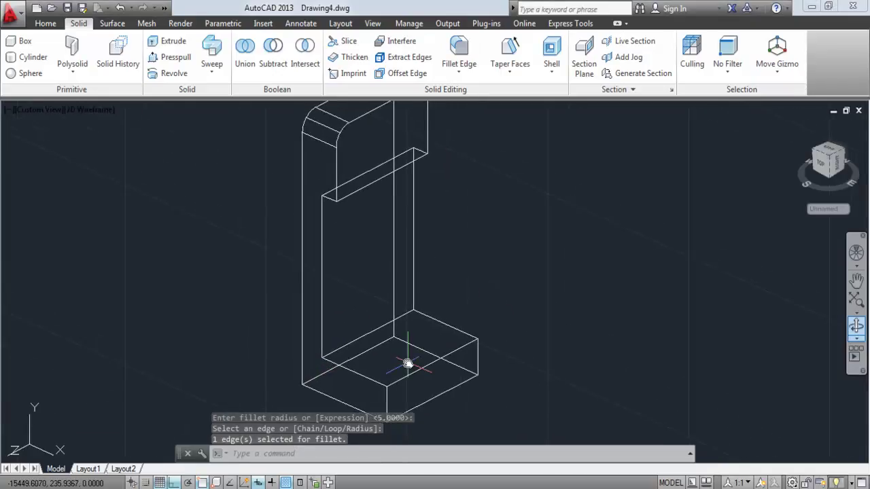
{"action": "key", "text": "Escape"}
Step: Move the UCS origin to the base plate's front corner, with X along the base edge
{"action": "type", "text": "ucs"}
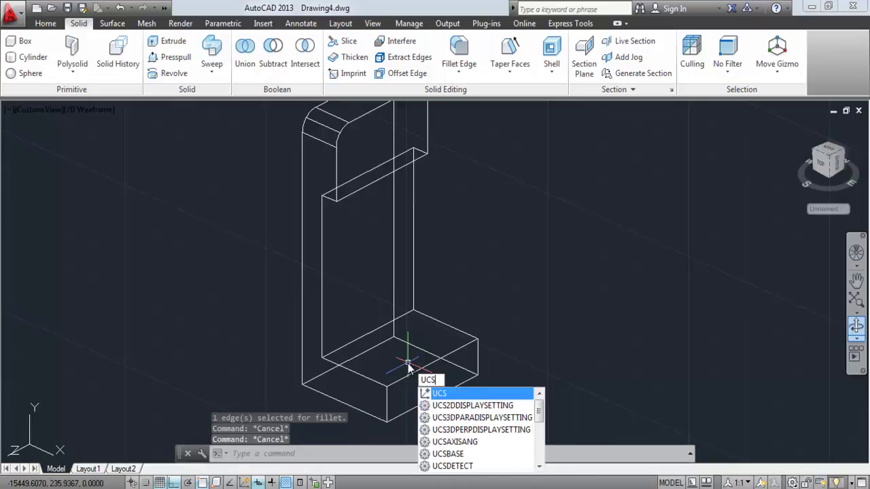
{"action": "key", "text": "Return"}
{"action": "left_click", "coordinate": [387, 386]}
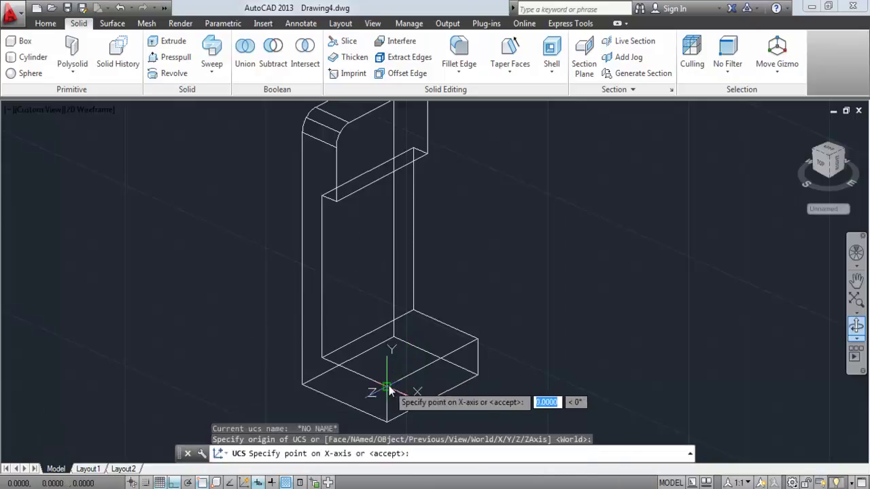
{"action": "left_click", "coordinate": [476, 343]}
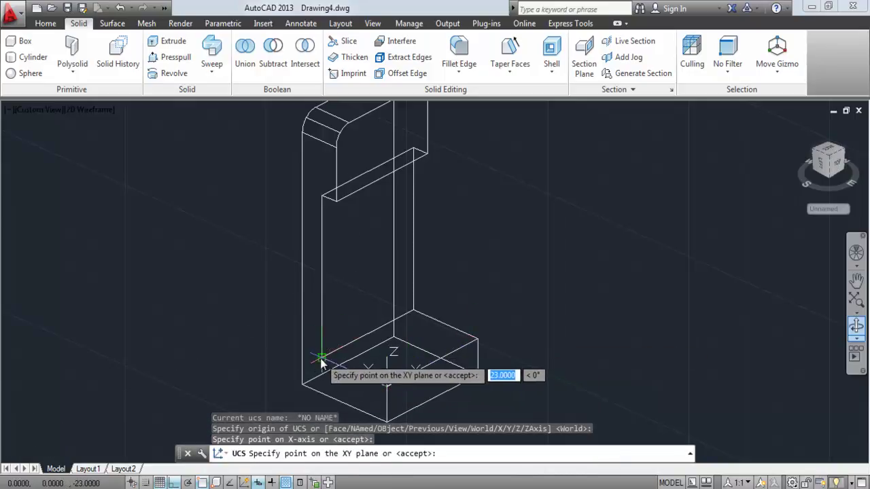
{"action": "left_click", "coordinate": [316, 360]}
{"action": "middle_click_drag", "start_coordinate": [401, 364], "coordinate": [367, 383], "text": "shift"}
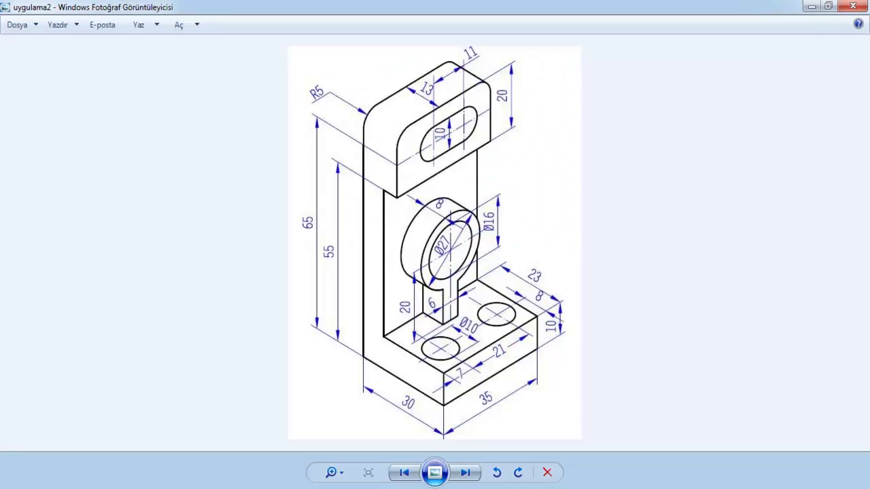
{"action": "scroll", "coordinate": [445, 347], "scroll_direction": "up", "scroll_amount": 1}
{"action": "scroll", "coordinate": [454, 408], "scroll_direction": "up", "scroll_amount": 1}
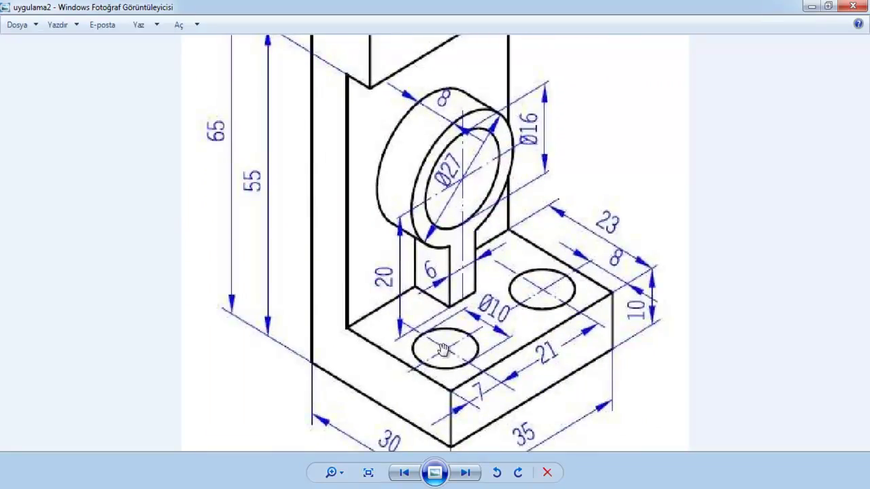
{"action": "scroll", "coordinate": [544, 350], "scroll_direction": "down", "scroll_amount": 2}
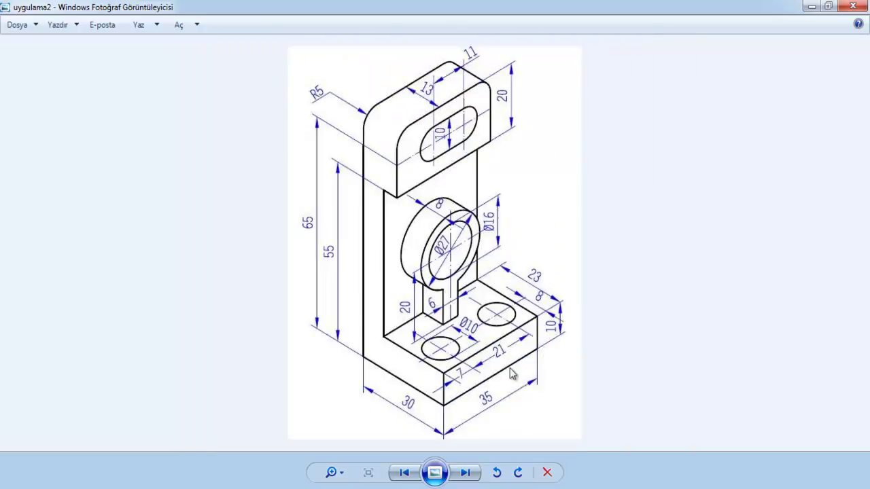
Step: Draw 7- and 8-unit lines from the base plate corner to locate the first hole centre
{"action": "scroll", "coordinate": [340, 367], "scroll_direction": "up", "scroll_amount": 4}
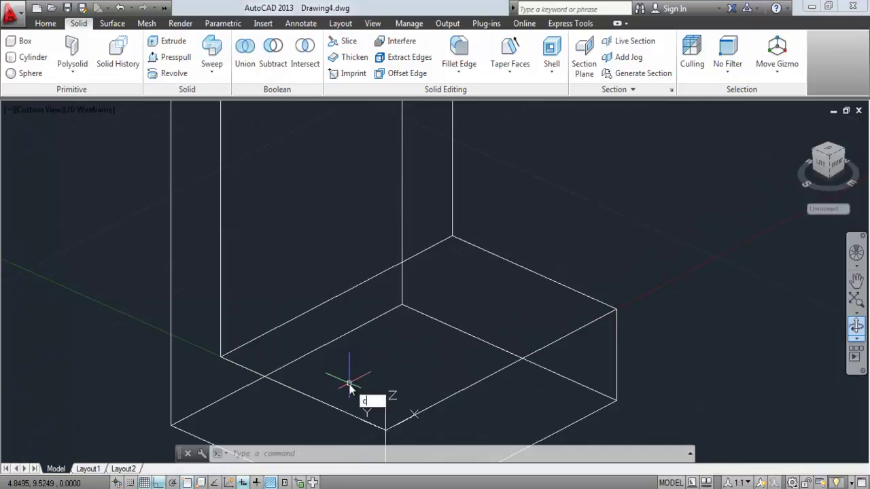
{"action": "key", "text": "Return"}
{"action": "key", "text": "Escape"}
{"action": "type", "text": "l"}
{"action": "key", "text": "Return"}
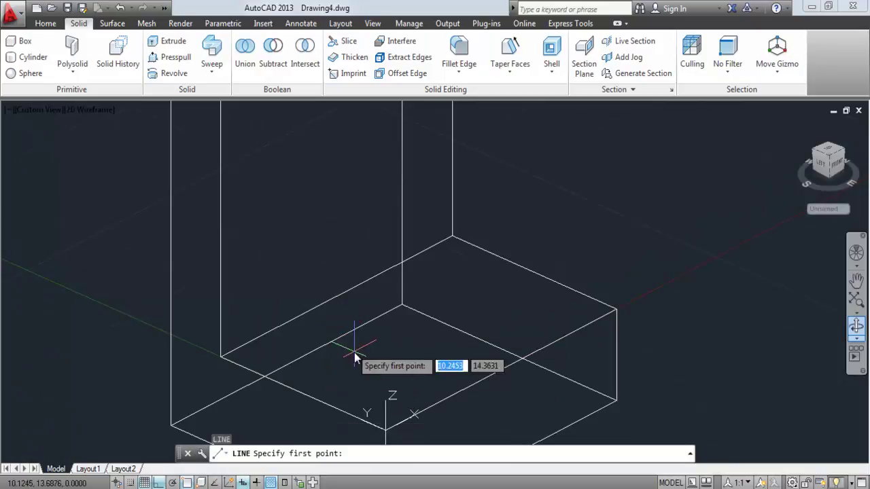
{"action": "middle_click_drag", "start_coordinate": [354, 358], "coordinate": [340, 260]}
{"action": "left_click", "coordinate": [372, 330]}
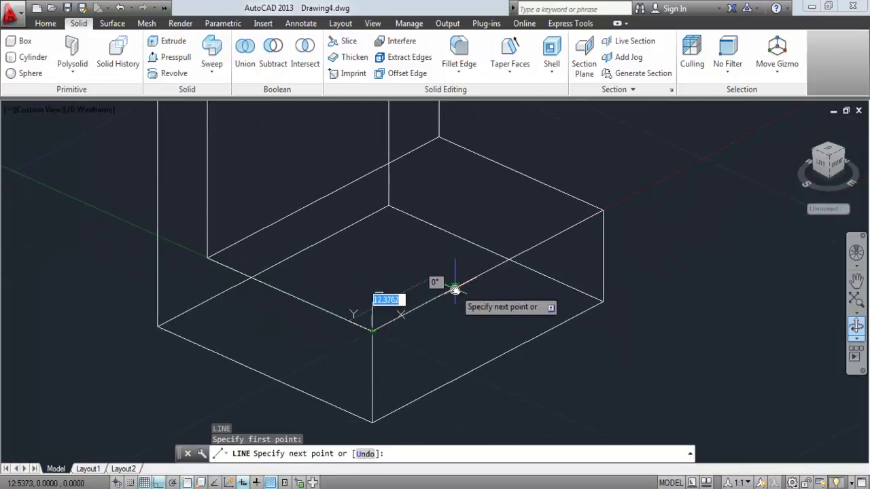
{"action": "type", "text": "7"}
{"action": "key", "text": "Return"}
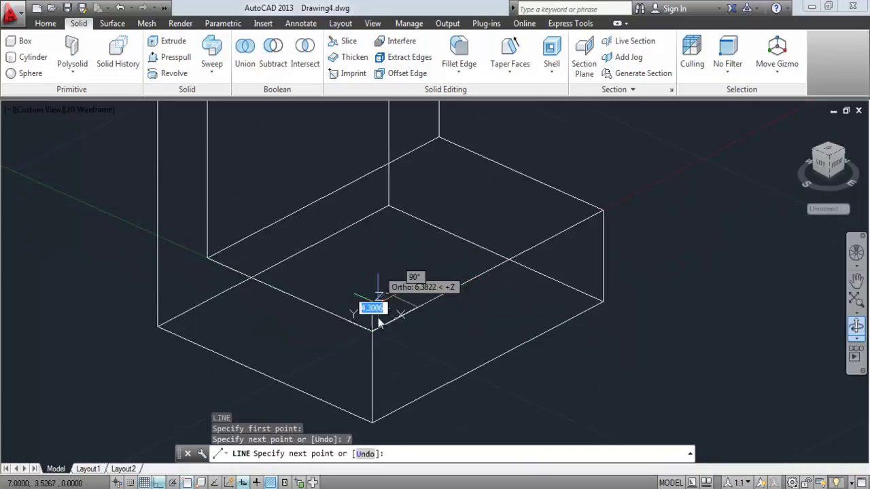
{"action": "key", "text": "alt+Tab"}
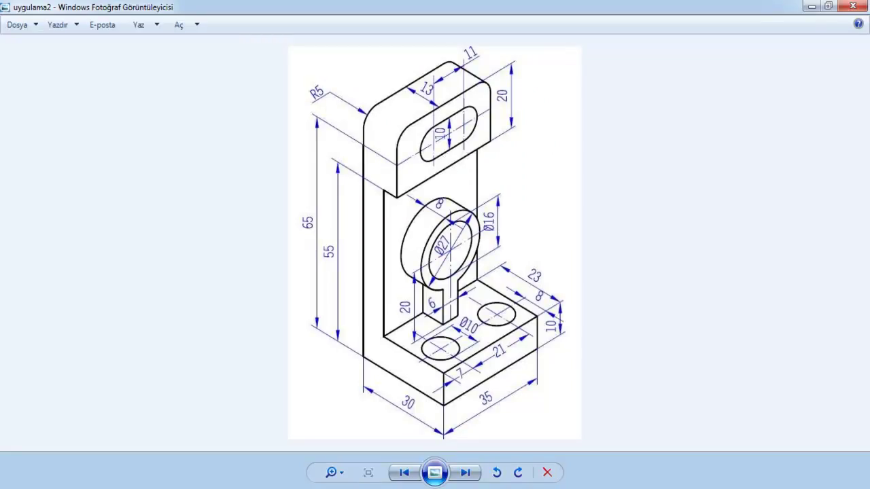
{"action": "key", "text": "alt+Tab"}
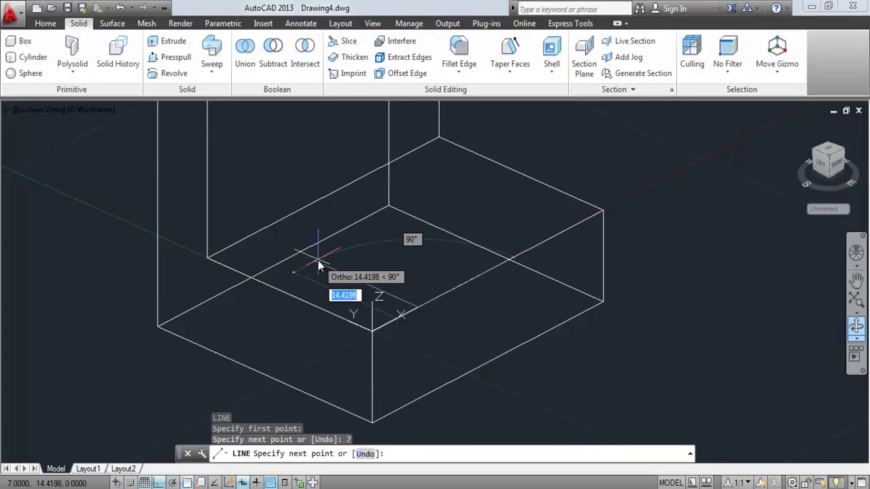
{"action": "type", "text": "8"}
{"action": "key", "text": "Return"}
{"action": "key", "text": "Return"}
{"action": "scroll", "coordinate": [359, 285], "scroll_direction": "up", "scroll_amount": 3}
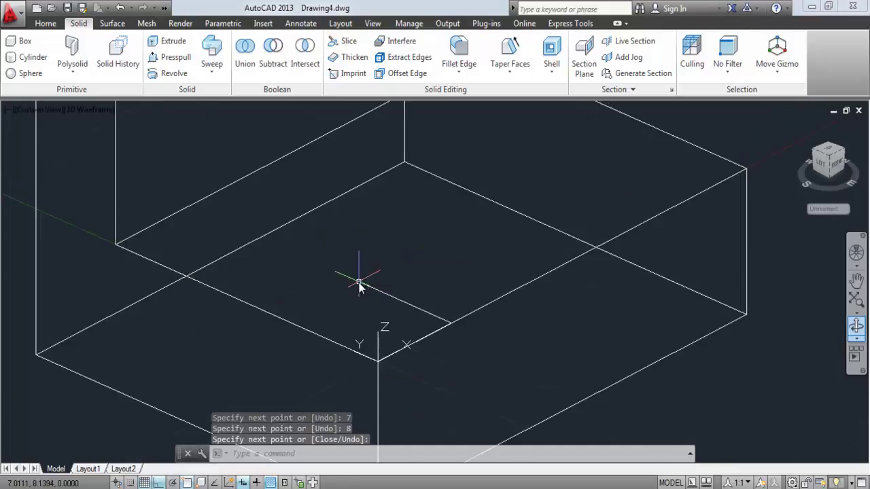
Step: Draw a radius-5 circle at the line's end and copy it 21 units along the base plate
{"action": "type", "text": "c"}
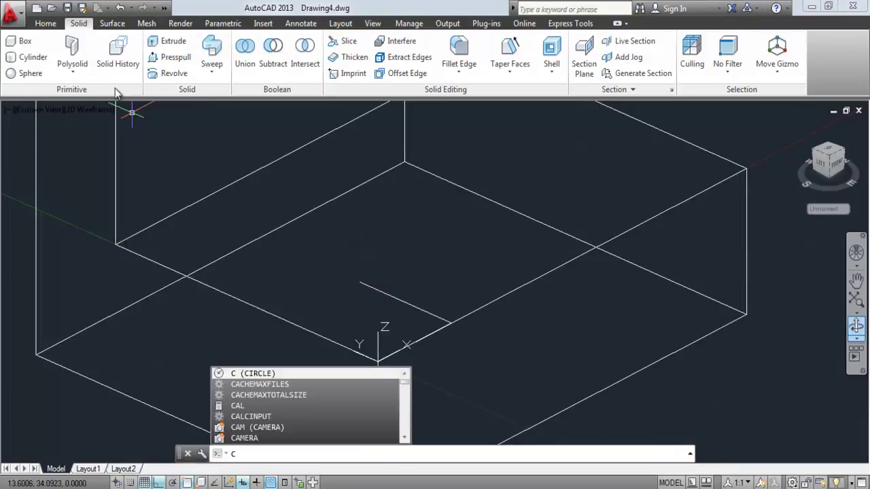
{"action": "key", "text": "Return"}
{"action": "left_click", "coordinate": [360, 281]}
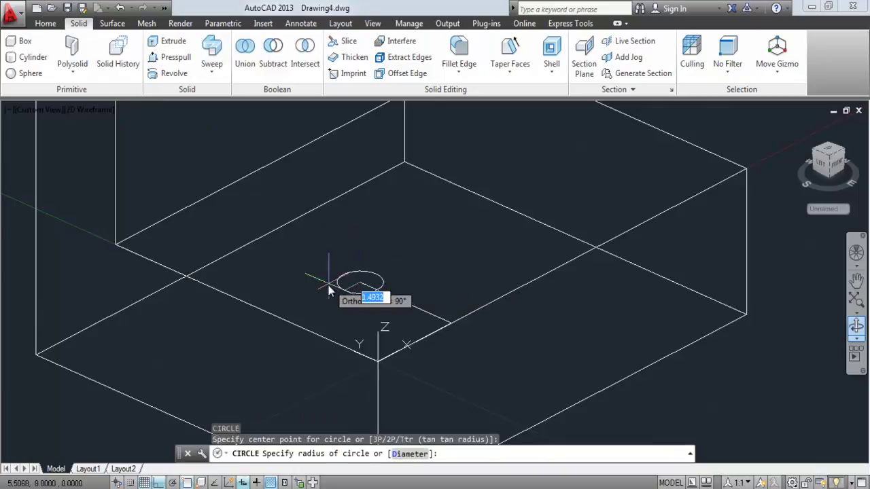
{"action": "type", "text": "5"}
{"action": "key", "text": "Return"}
{"action": "scroll", "coordinate": [340, 288], "scroll_direction": "down", "scroll_amount": 2}
{"action": "left_click", "coordinate": [306, 274]}
{"action": "type", "text": "co"}
{"action": "key", "text": "Return"}
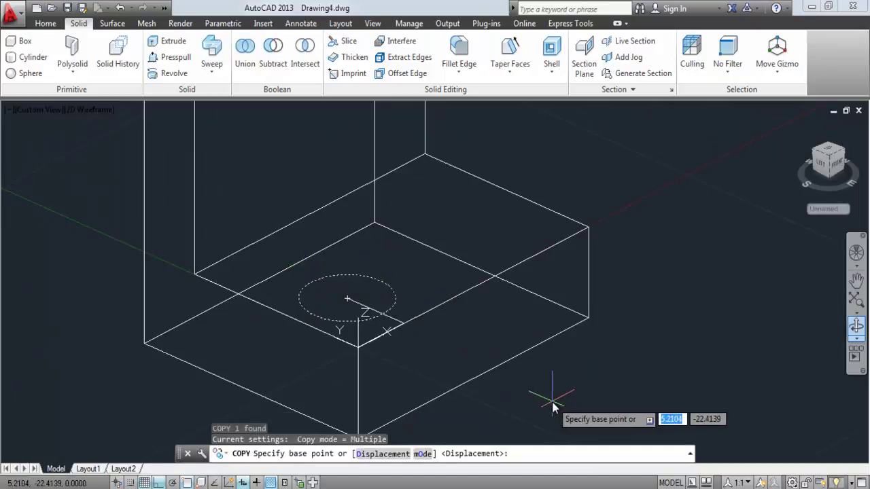
{"action": "left_click", "coordinate": [552, 401]}
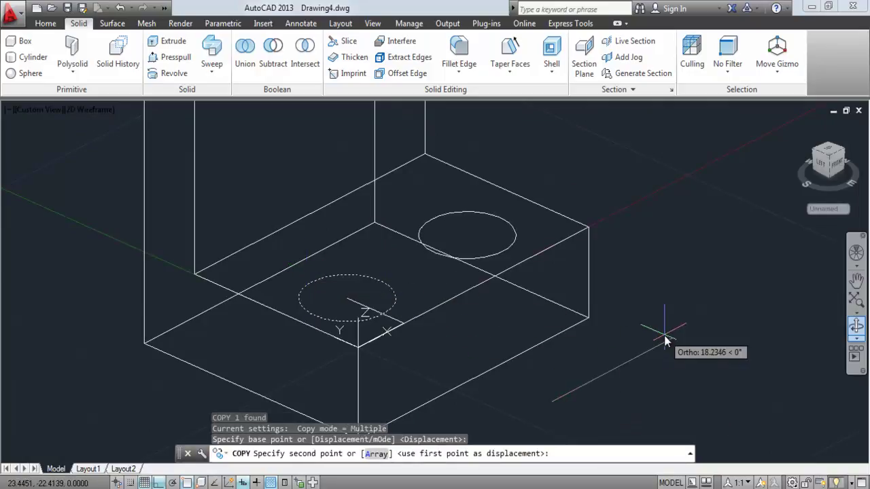
{"action": "type", "text": "25"}
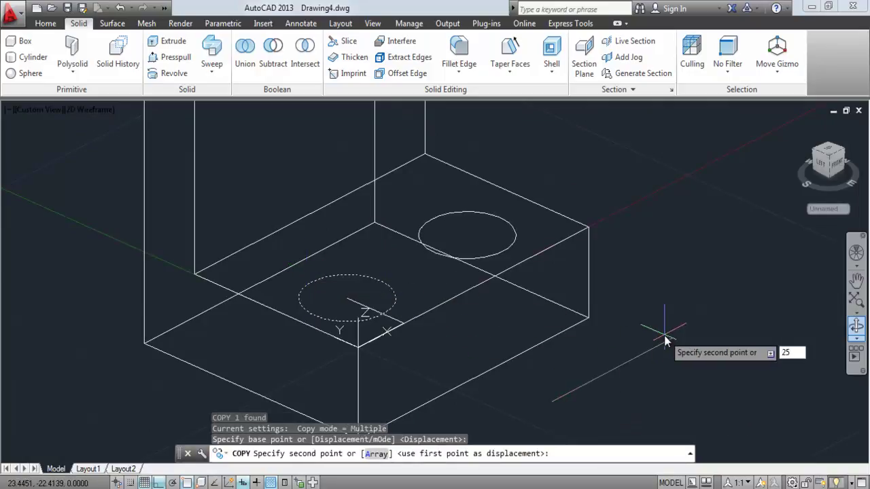
{"action": "type", "text": "1"}
{"action": "key", "text": "Return"}
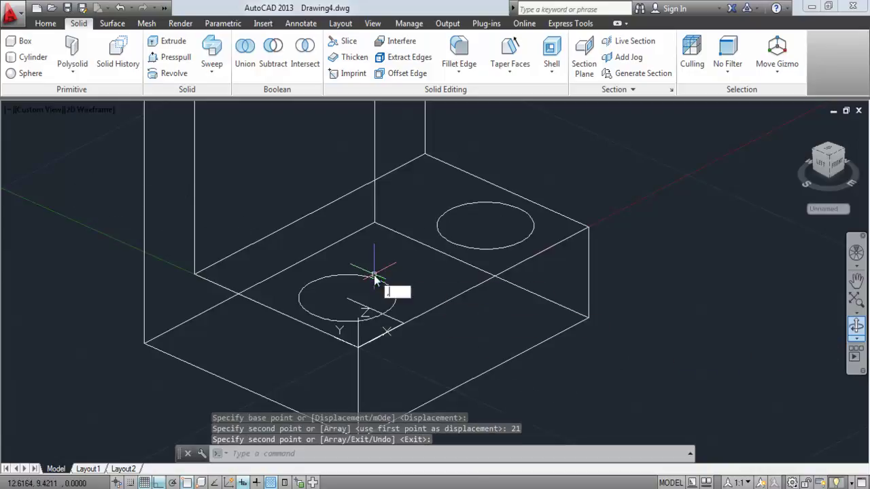
{"action": "key", "text": "Escape"}
{"action": "key", "text": "Escape"}
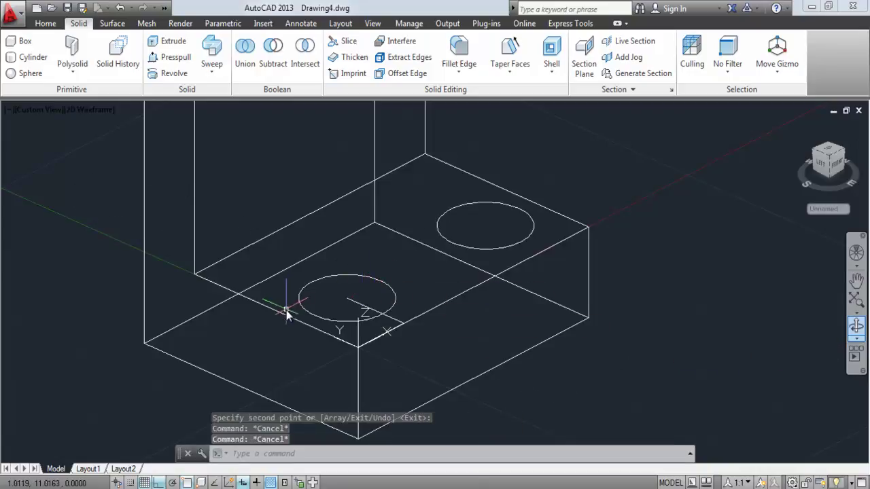
Step: Delete the leftover construction lines from the base plate
{"action": "left_click", "coordinate": [390, 325]}
{"action": "key", "text": "Delete"}
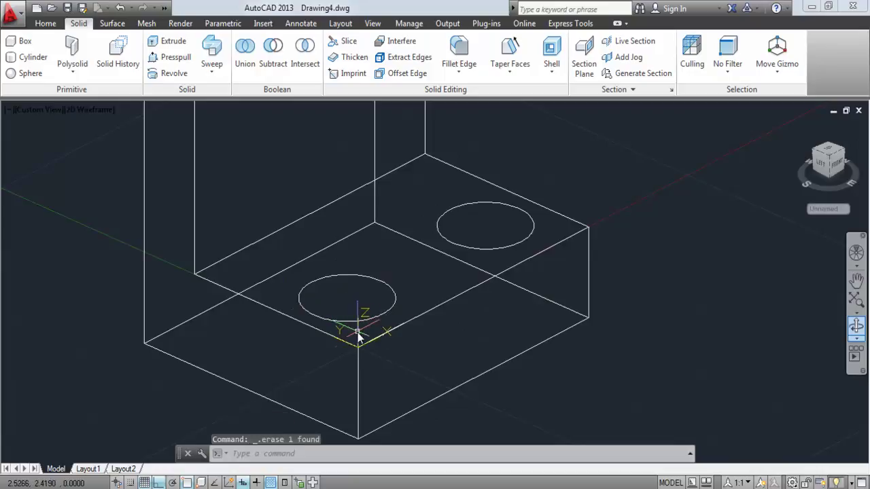
{"action": "left_click", "coordinate": [364, 347]}
{"action": "scroll", "coordinate": [384, 343], "scroll_direction": "up", "scroll_amount": 2}
{"action": "scroll", "coordinate": [408, 319], "scroll_direction": "up", "scroll_amount": 4}
{"action": "key", "text": "Escape"}
{"action": "key", "text": "Escape"}
{"action": "left_click", "coordinate": [357, 336]}
{"action": "key", "text": "Delete"}
{"action": "scroll", "coordinate": [399, 319], "scroll_direction": "down", "scroll_amount": 4}
{"action": "scroll", "coordinate": [396, 309], "scroll_direction": "down", "scroll_amount": 2}
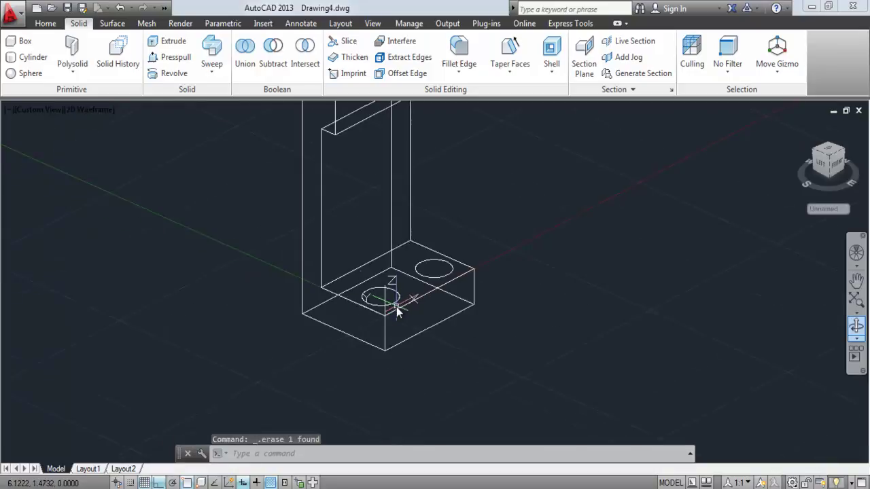
{"action": "left_click", "coordinate": [168, 60]}
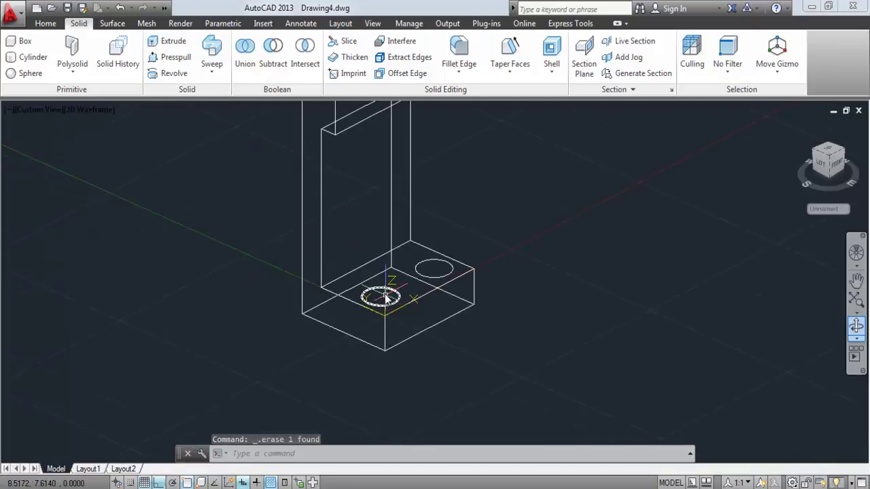
Step: Extrude both hole circles 10 units into cylinders in the base plate
{"action": "left_click", "coordinate": [166, 41]}
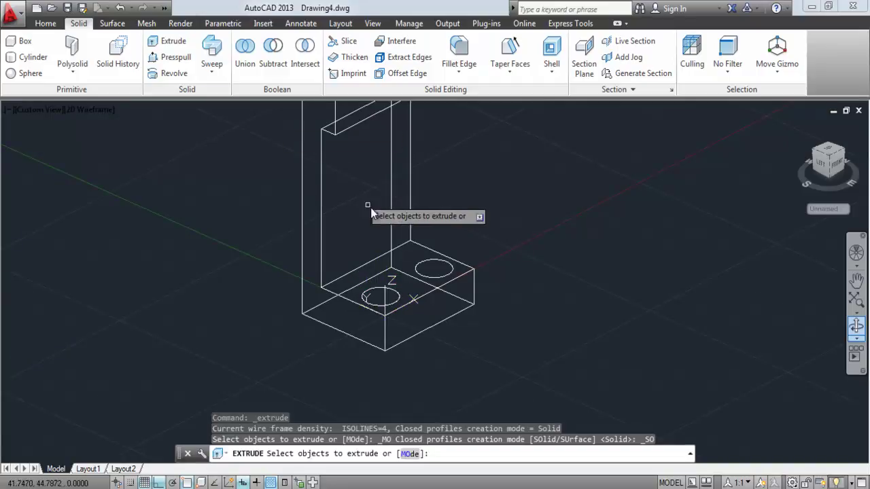
{"action": "left_click", "coordinate": [419, 269]}
{"action": "key", "text": "Return"}
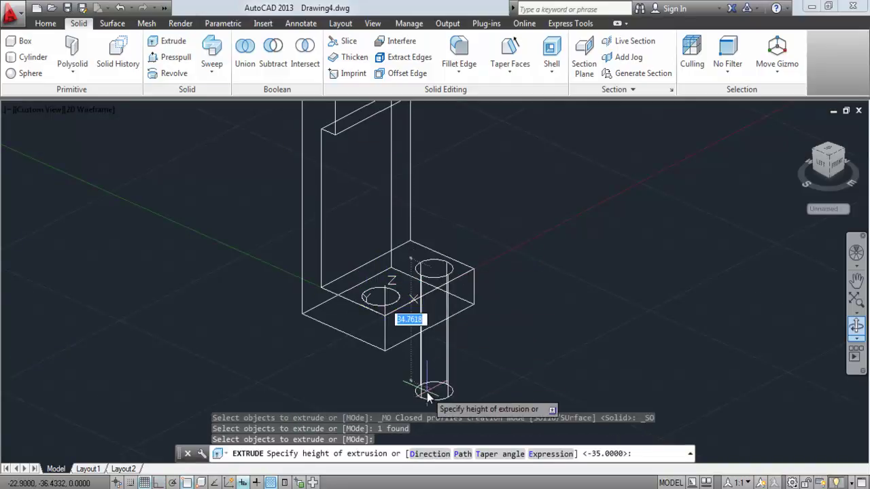
{"action": "left_click", "coordinate": [431, 360]}
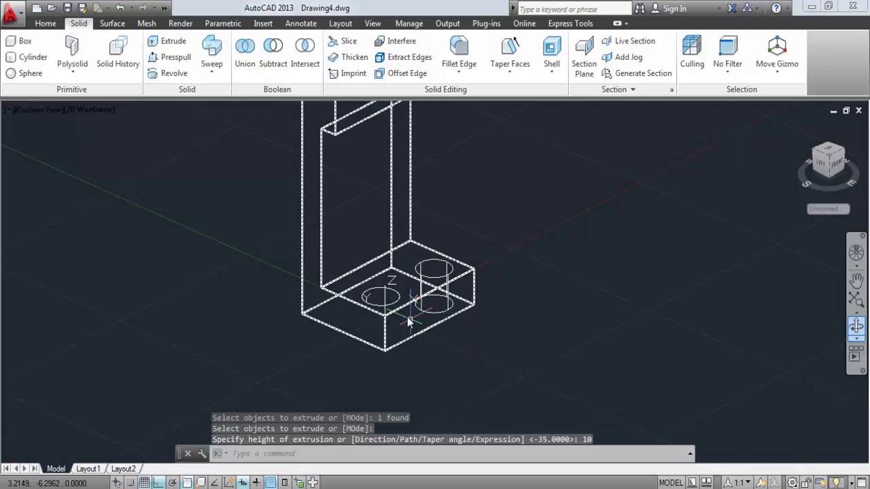
{"action": "scroll", "coordinate": [390, 292], "scroll_direction": "up", "scroll_amount": 3}
{"action": "key", "text": "Return"}
{"action": "left_click", "coordinate": [360, 285]}
{"action": "key", "text": "Return"}
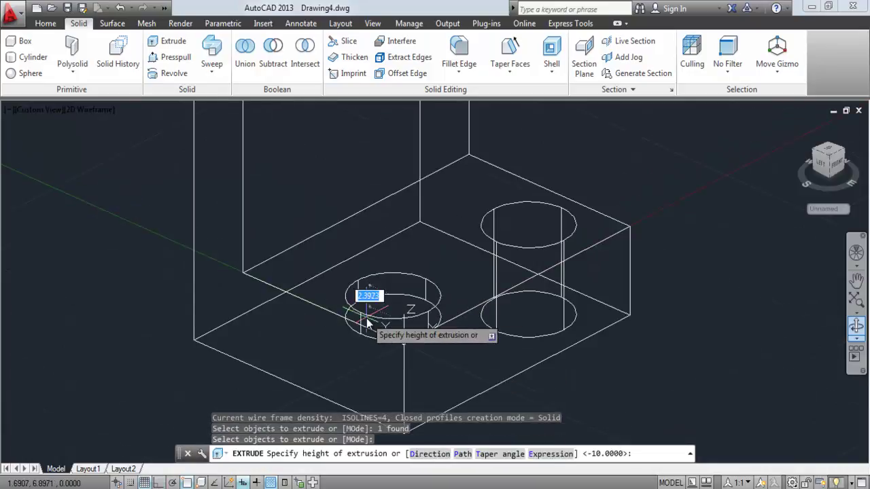
{"action": "type", "text": "10"}
{"action": "key", "text": "Return"}
{"action": "scroll", "coordinate": [343, 302], "scroll_direction": "down", "scroll_amount": 2}
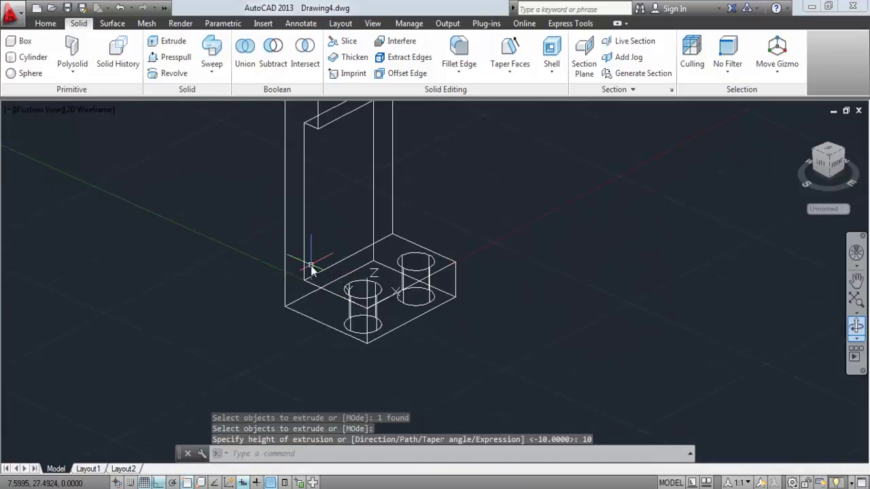
{"action": "scroll", "coordinate": [343, 302], "scroll_direction": "down", "scroll_amount": 2}
Step: Switch the model to shaded display
{"action": "key", "text": "Escape"}
{"action": "key", "text": "Escape"}
{"action": "type", "text": "s"}
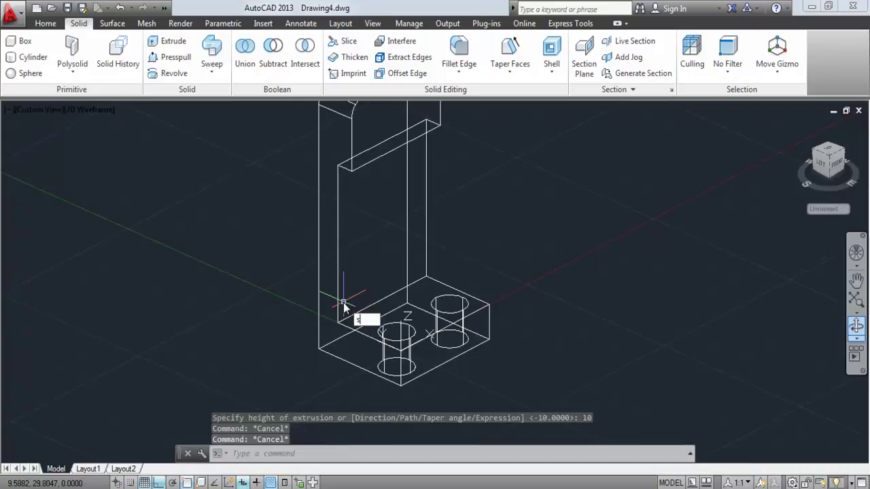
{"action": "key", "text": "BackSpace"}
{"action": "key", "text": "BackSpace"}
{"action": "key", "text": "BackSpace"}
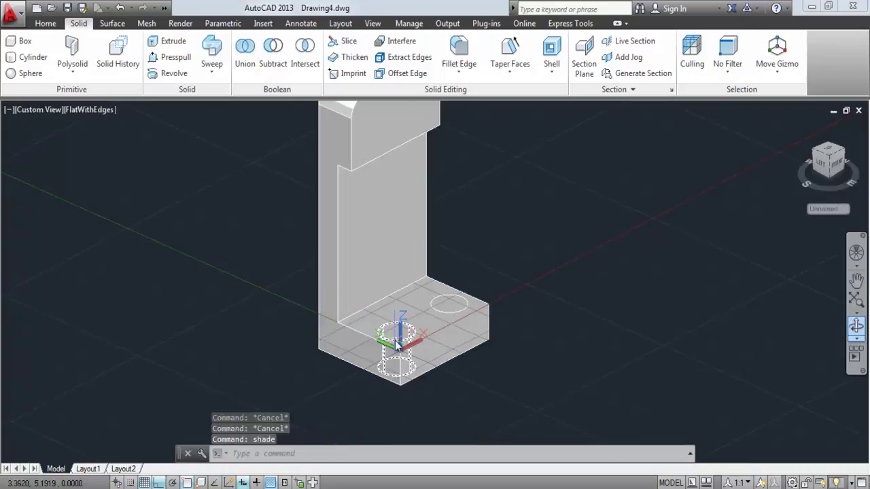
{"action": "scroll", "coordinate": [353, 326], "scroll_direction": "down", "scroll_amount": 3}
{"action": "scroll", "coordinate": [378, 353], "scroll_direction": "up", "scroll_amount": 1}
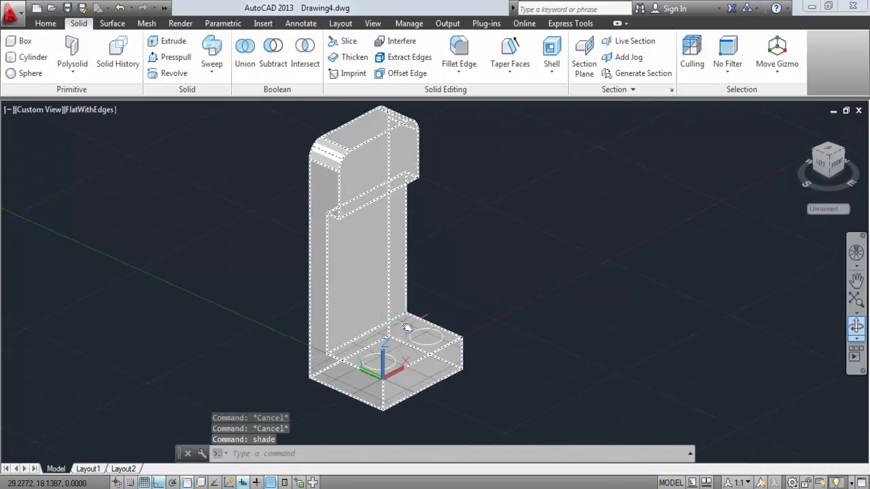
{"action": "scroll", "coordinate": [406, 327], "scroll_direction": "up", "scroll_amount": 3}
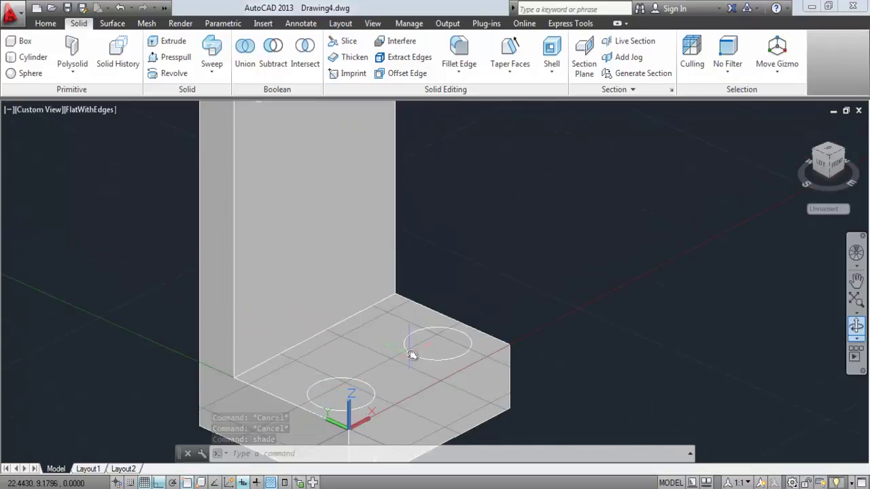
{"action": "scroll", "coordinate": [412, 355], "scroll_direction": "down", "scroll_amount": 3}
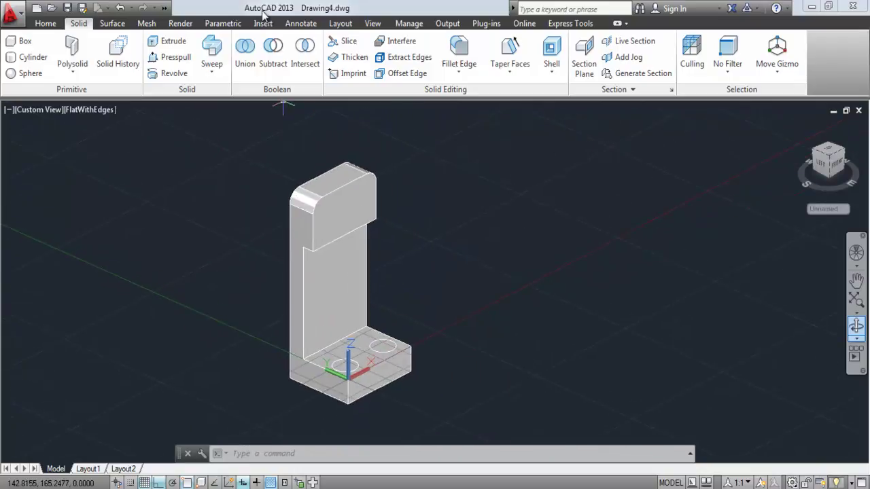
{"action": "scroll", "coordinate": [350, 326], "scroll_direction": "up", "scroll_amount": 2}
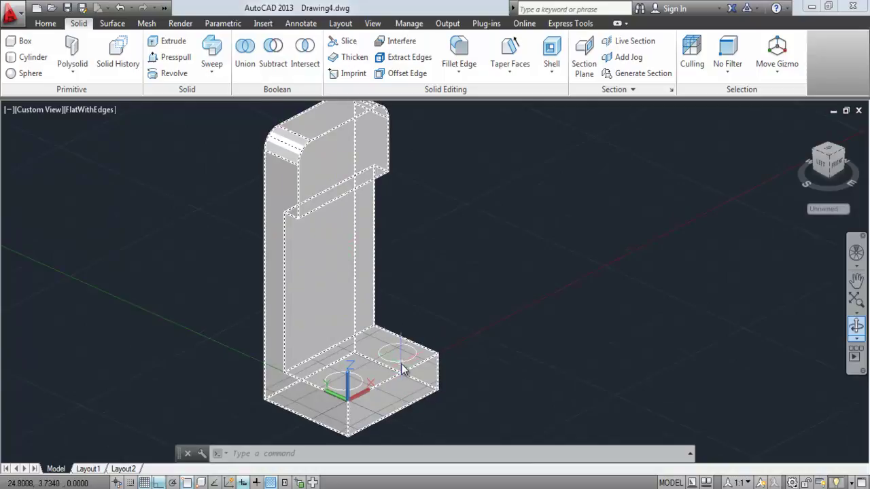
Step: Subtract the right cylinder from the bracket to cut the first hole
{"action": "left_click", "coordinate": [272, 51]}
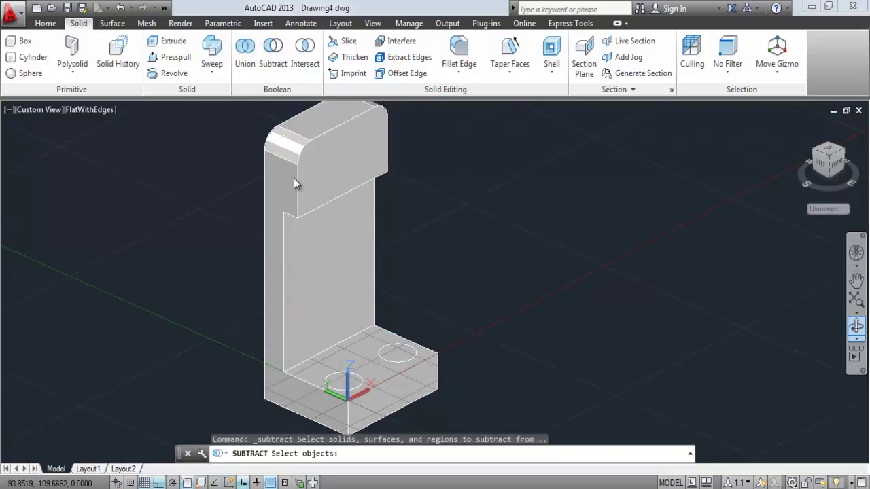
{"action": "left_click", "coordinate": [322, 299]}
{"action": "scroll", "coordinate": [364, 369], "scroll_direction": "up", "scroll_amount": 2}
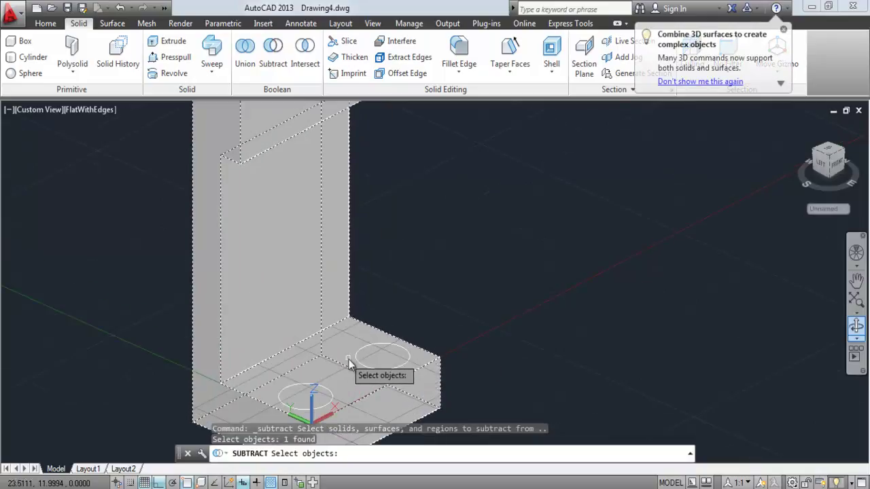
{"action": "key", "text": "Return"}
{"action": "left_click", "coordinate": [382, 343]}
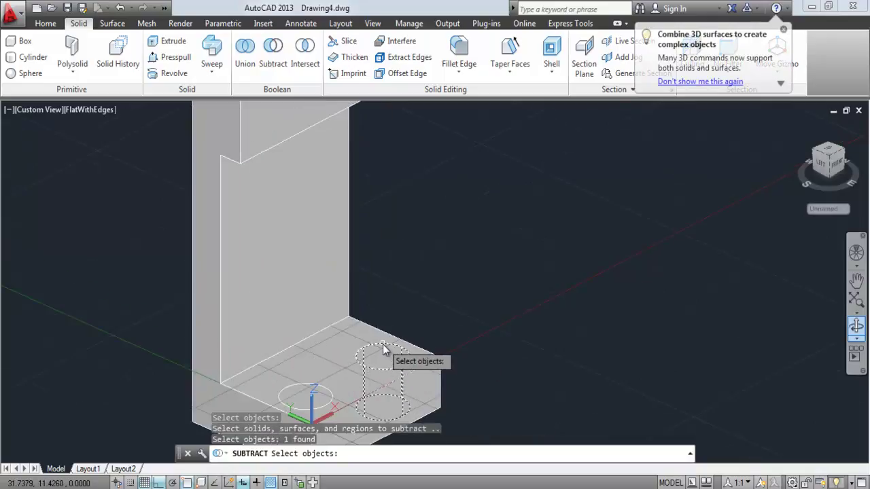
{"action": "key", "text": "Return"}
Step: Subtract the left cylinder from the bracket to cut the second hole in the base plate
{"action": "middle_click_drag", "start_coordinate": [315, 393], "coordinate": [411, 338]}
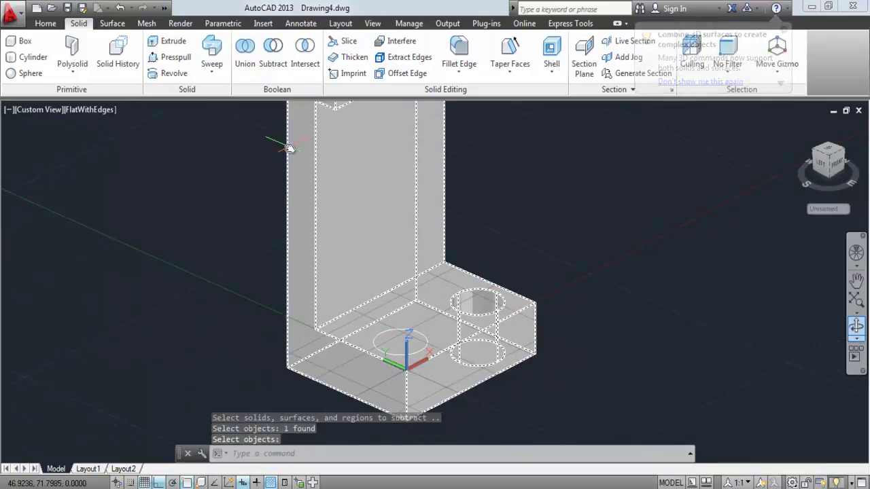
{"action": "left_click", "coordinate": [272, 46]}
{"action": "left_click", "coordinate": [326, 206]}
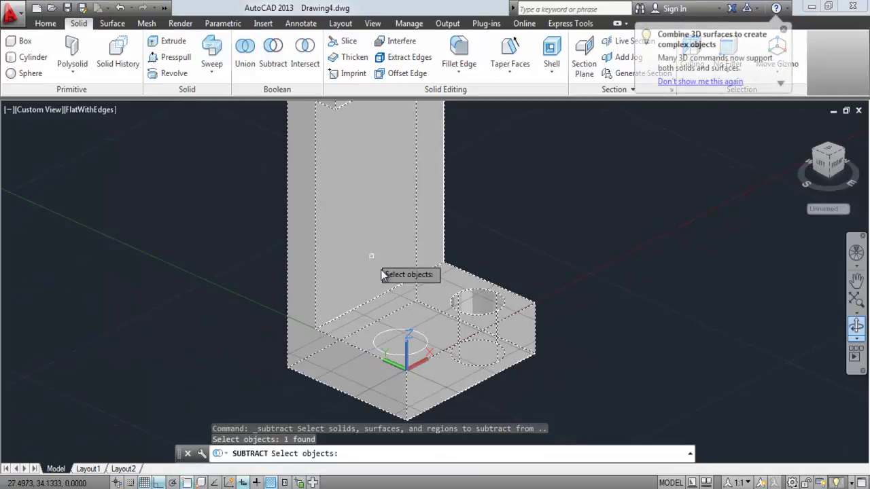
{"action": "key", "text": "Return"}
{"action": "left_click", "coordinate": [392, 339]}
{"action": "left_click", "coordinate": [392, 336]}
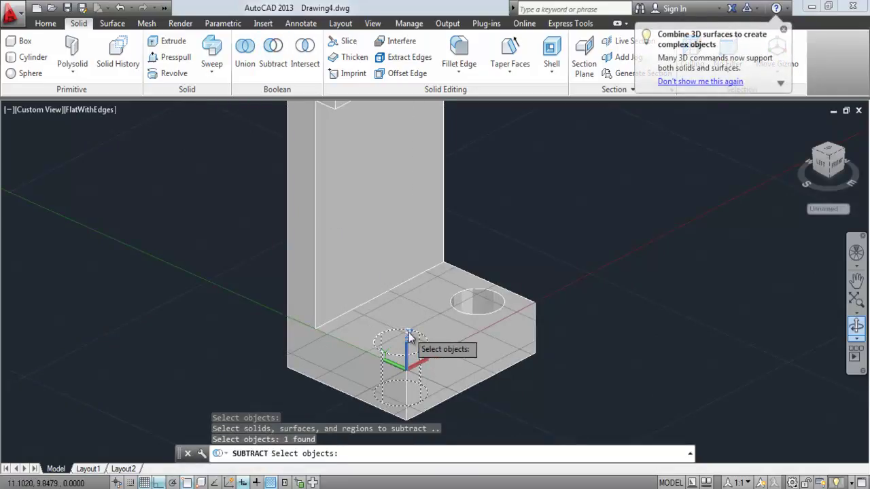
{"action": "key", "text": "Return"}
{"action": "scroll", "coordinate": [367, 319], "scroll_direction": "down", "scroll_amount": 3}
{"action": "scroll", "coordinate": [326, 340], "scroll_direction": "down", "scroll_amount": 3}
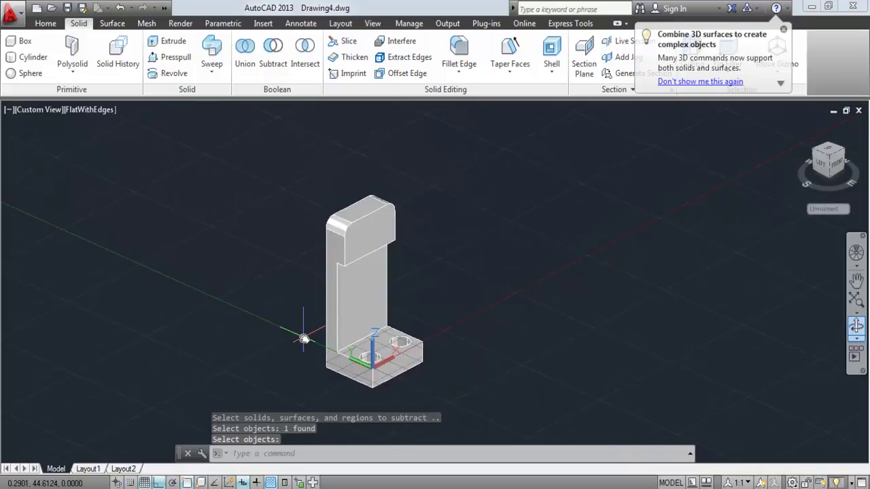
{"action": "scroll", "coordinate": [346, 286], "scroll_direction": "up", "scroll_amount": 2}
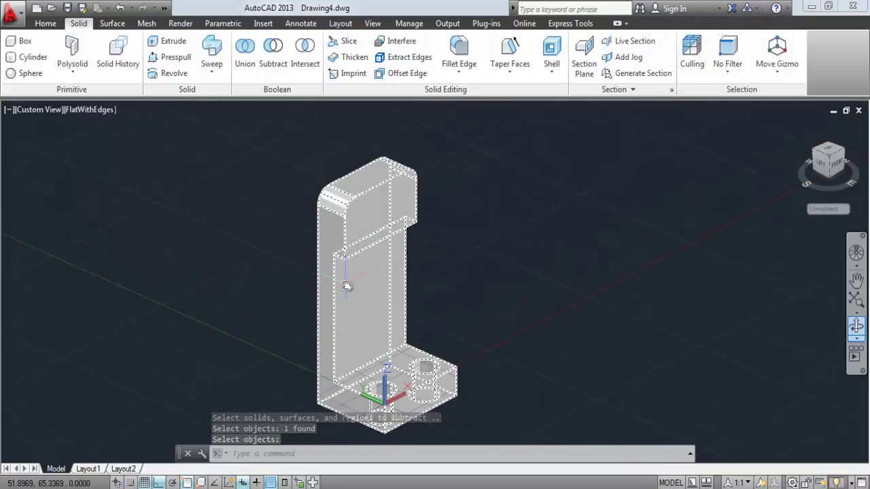
{"action": "key", "text": "Escape"}
{"action": "key", "text": "Escape"}
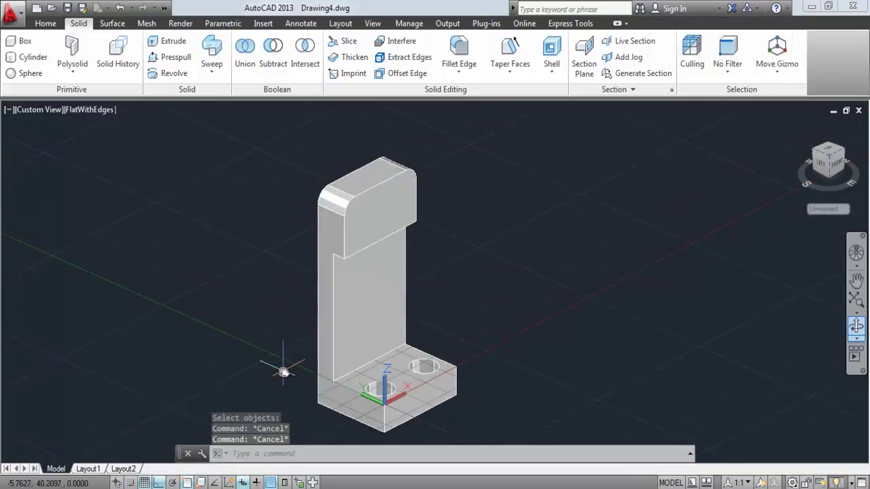